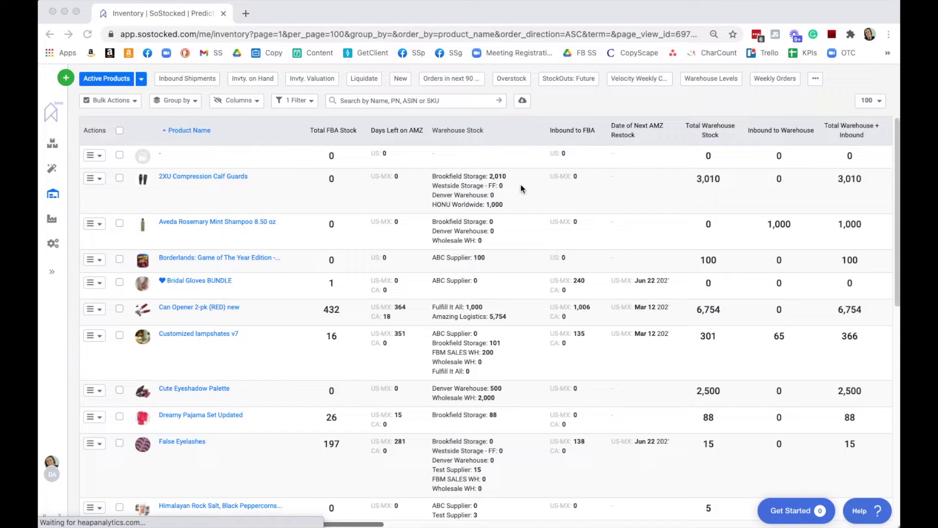
Export the current inventory view to Excel using the Expanded View option.
click(53, 199)
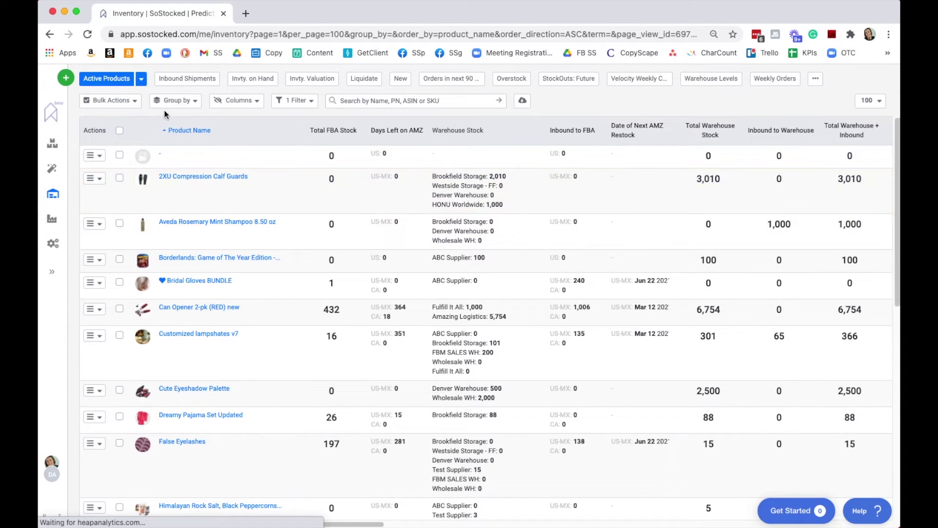
click(523, 106)
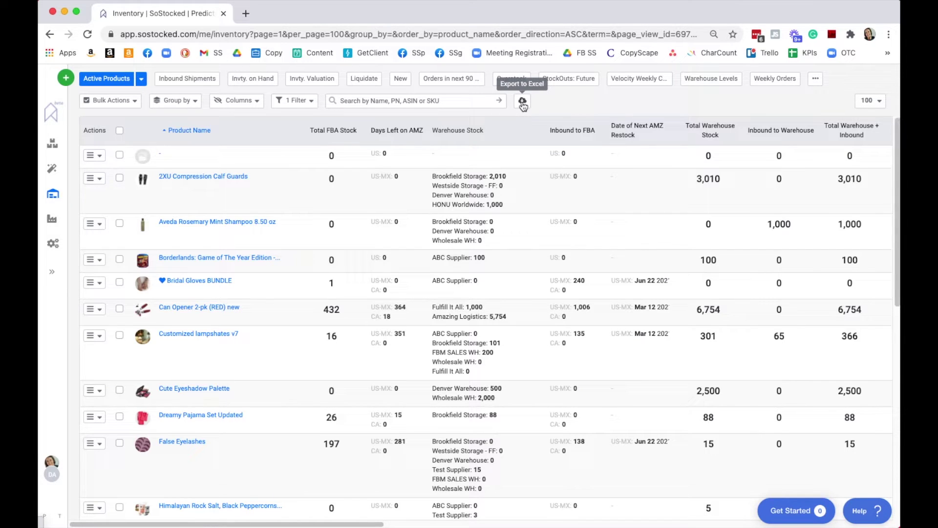
click(522, 104)
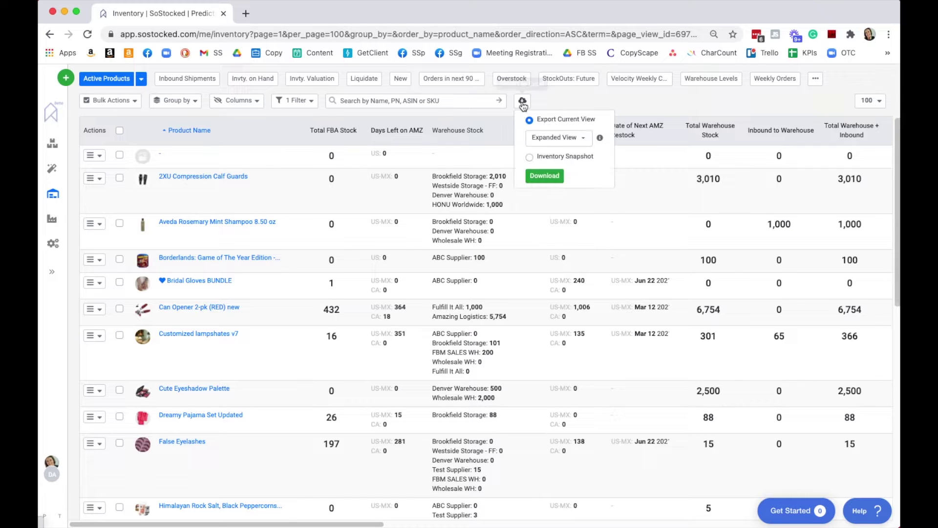
click(551, 142)
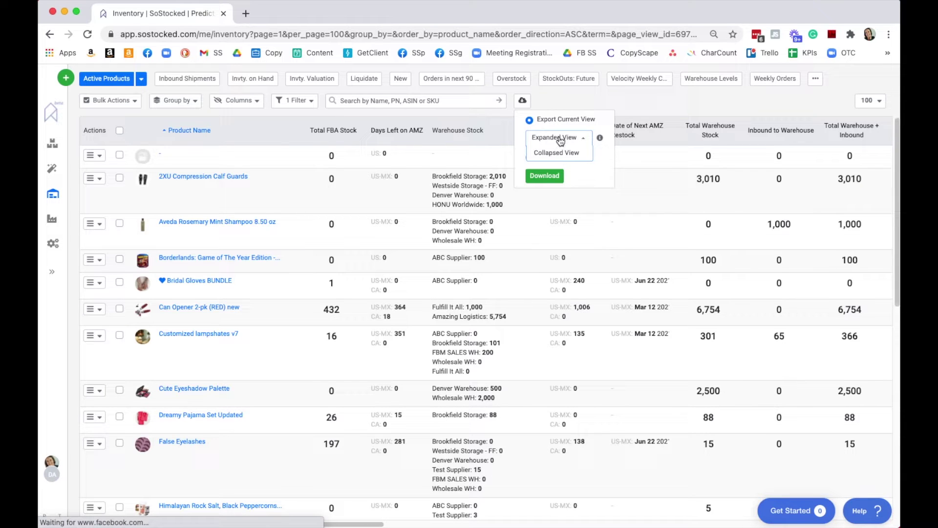
click(574, 136)
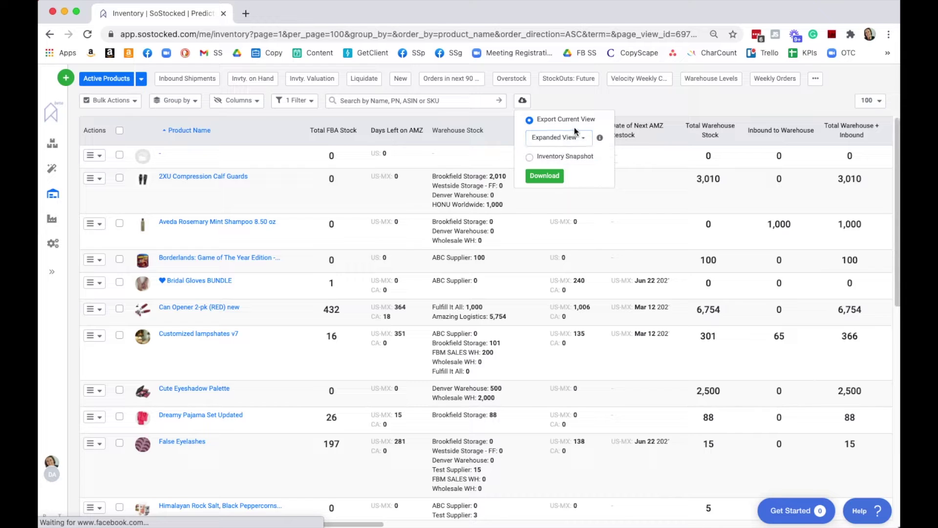
click(544, 176)
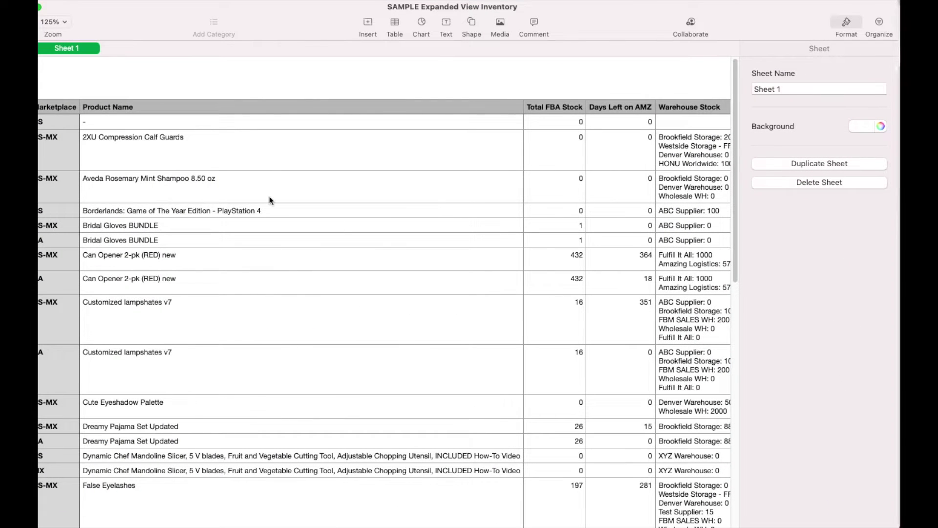
Review the Expanded View sheet's Marketplace cells, such as 2XU US-MX, Aveda US-MX and Bridal Gloves CA.
drag(110, 14, 133, 10)
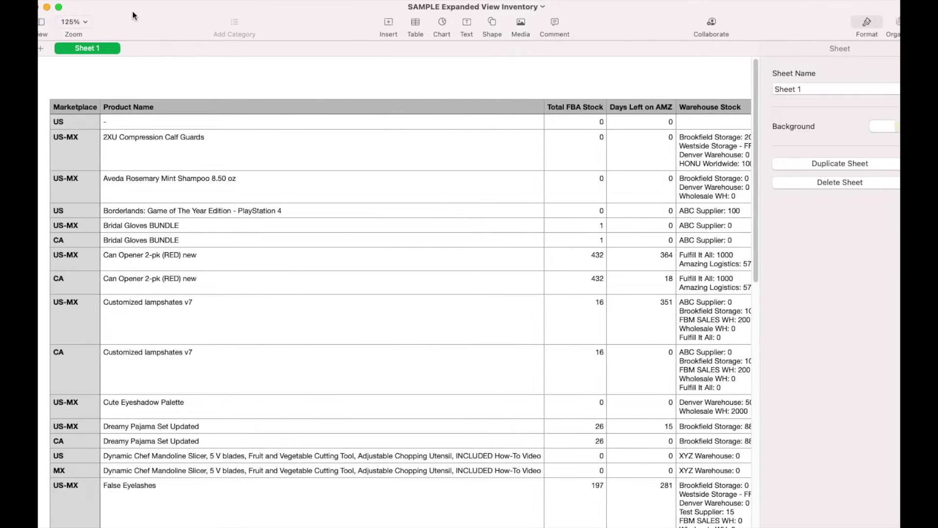
click(64, 119)
click(70, 163)
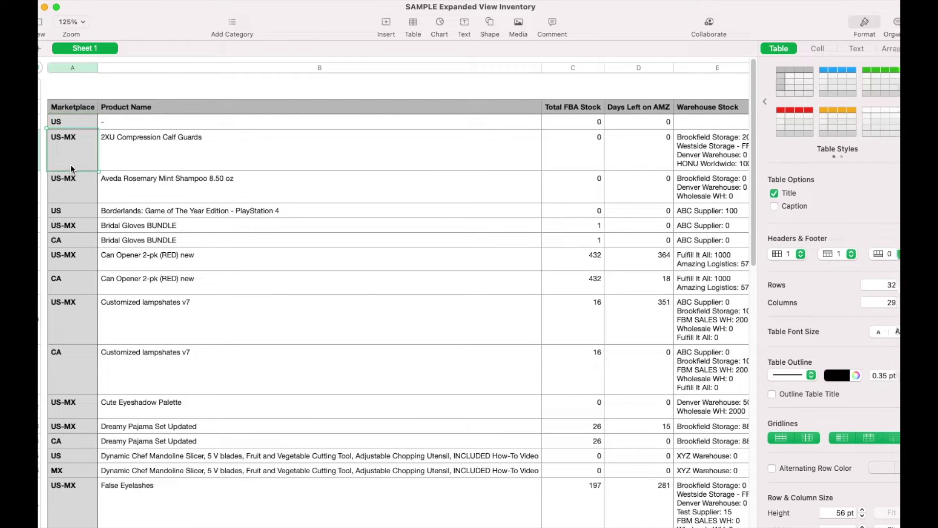
click(69, 196)
key(Down)
key(Down)
key(Down)
key(Down)
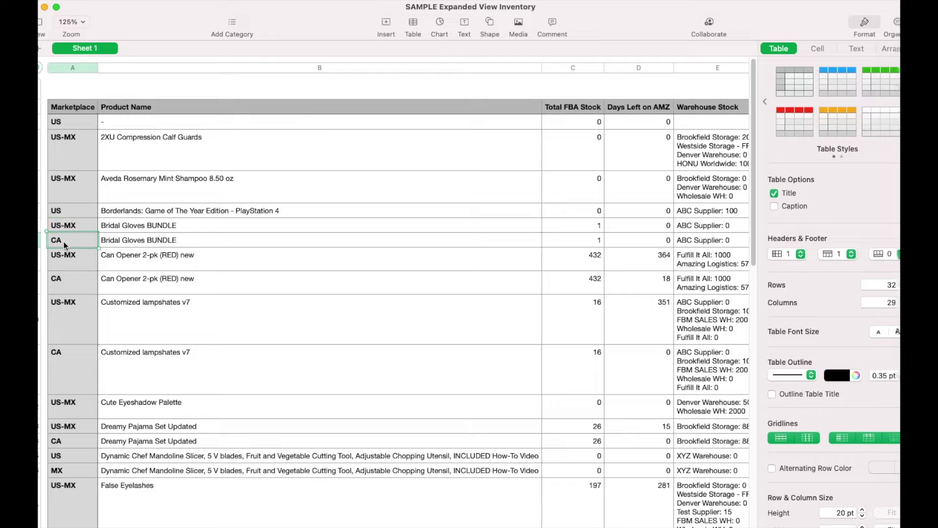
click(66, 239)
click(68, 156)
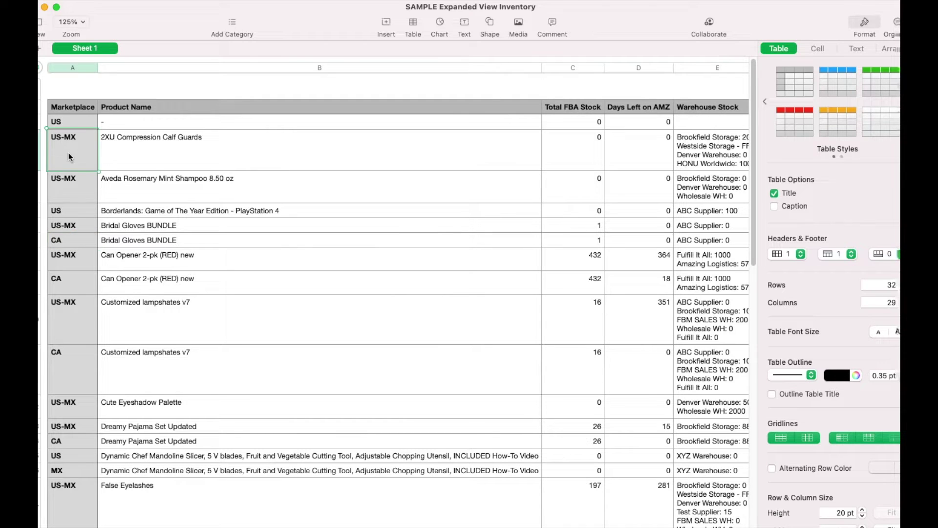
click(204, 148)
Inspect the stock columns: the first three Total FBA Stock values and 1000 Inbound to Warehouse.
scroll(463, 175, down, 1)
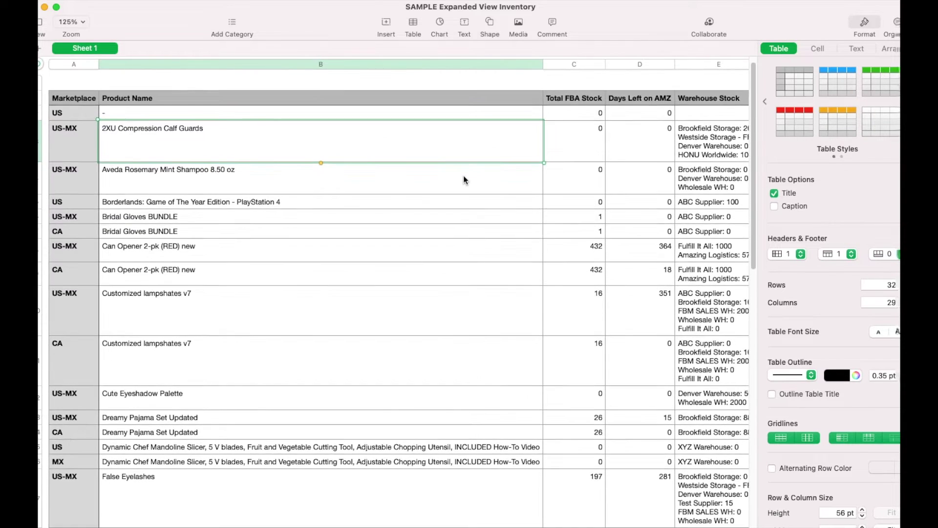
scroll(463, 180, right, 1)
scroll(388, 305, right, 2)
scroll(388, 305, up, 1)
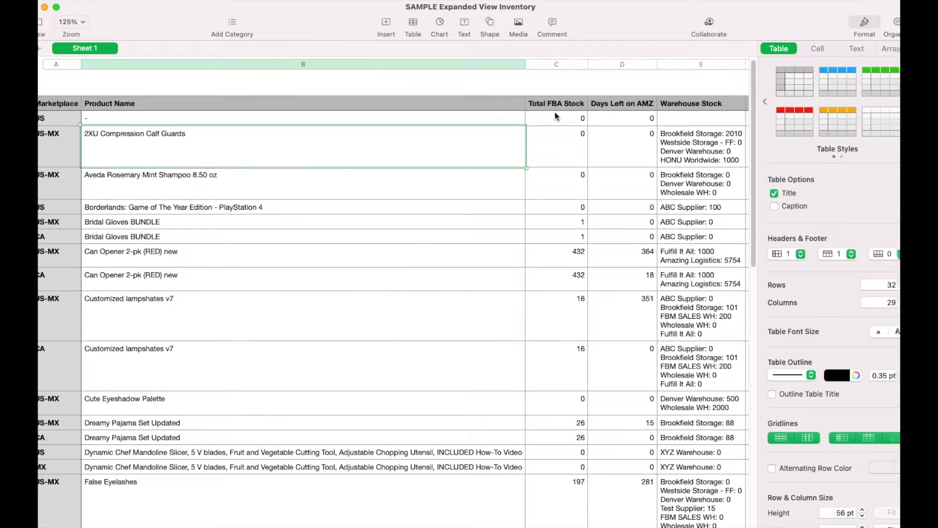
drag(555, 112, 557, 174)
scroll(646, 171, right, 10)
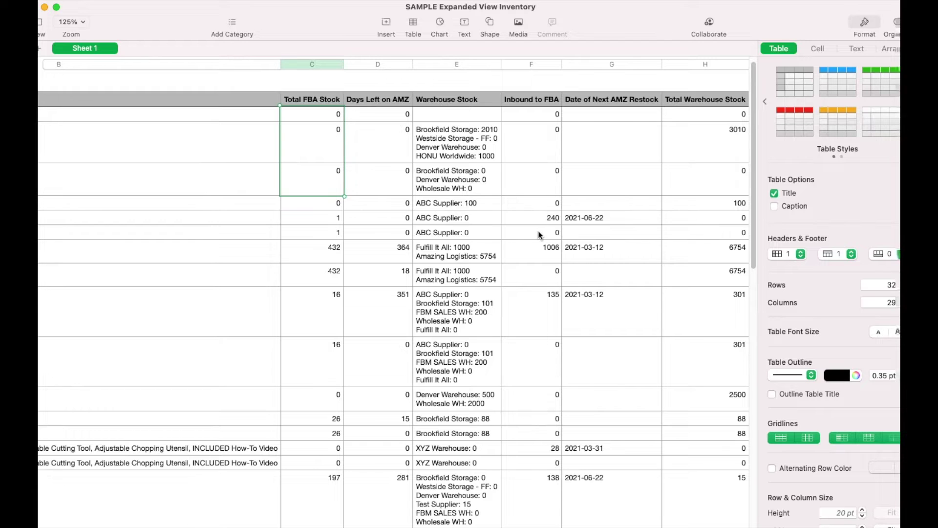
scroll(537, 230, right, 8)
scroll(538, 230, right, 3)
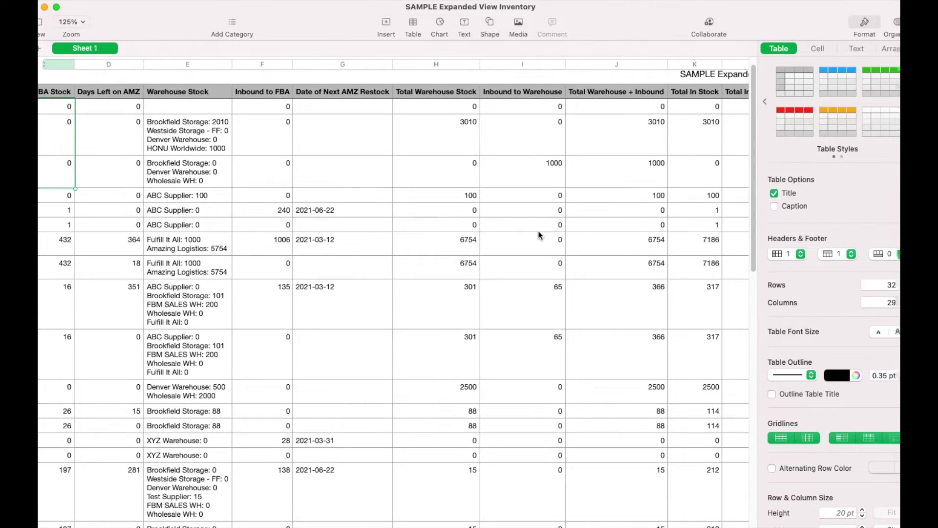
click(508, 168)
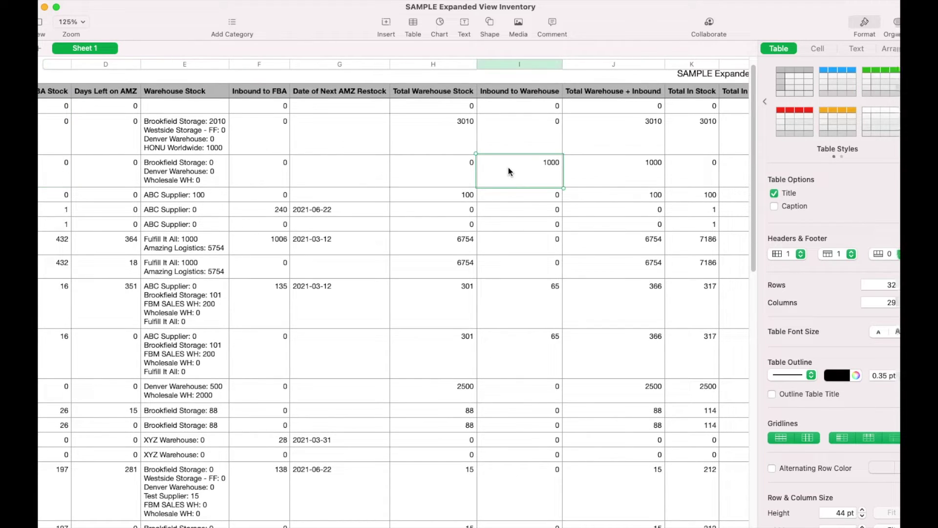
scroll(508, 171, left, 20)
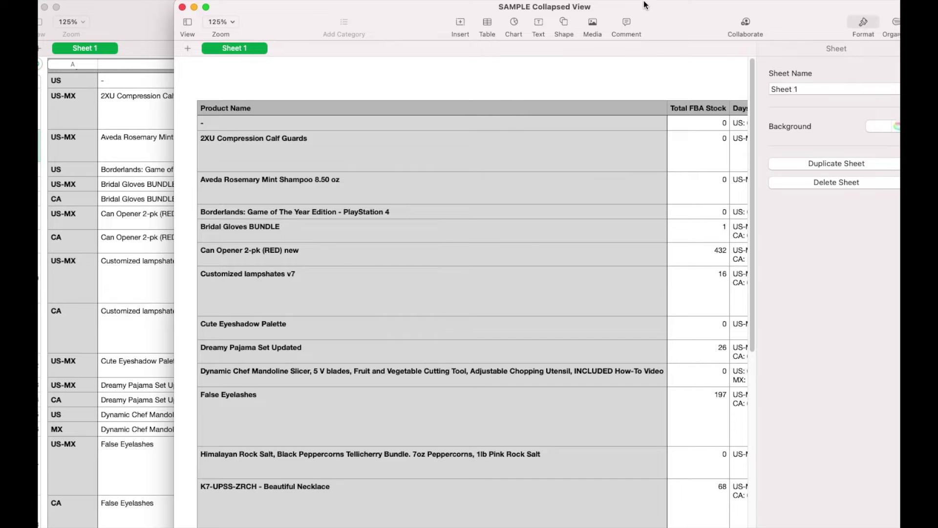
Check Collapsed View's combined per-marketplace values, like 364 Days Left on AMZ, then close Numbers.
drag(644, 5, 500, 14)
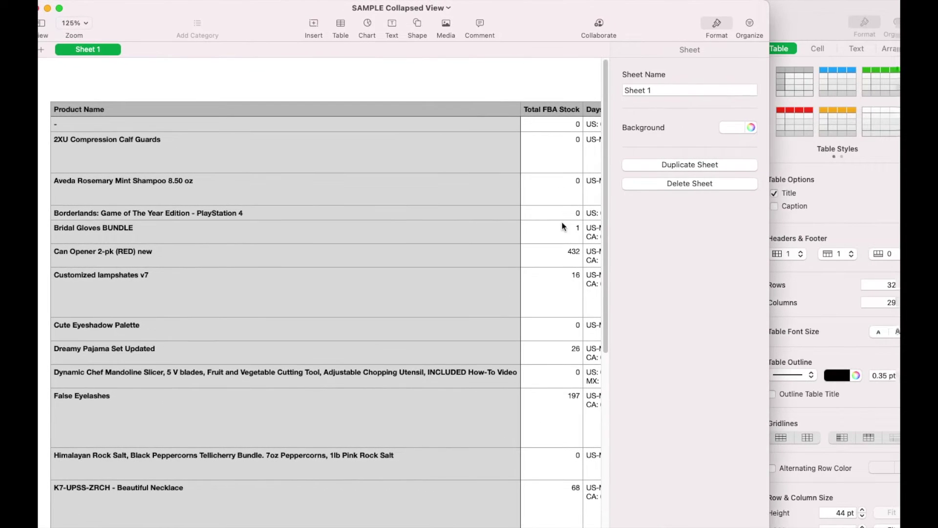
scroll(562, 222, right, 5)
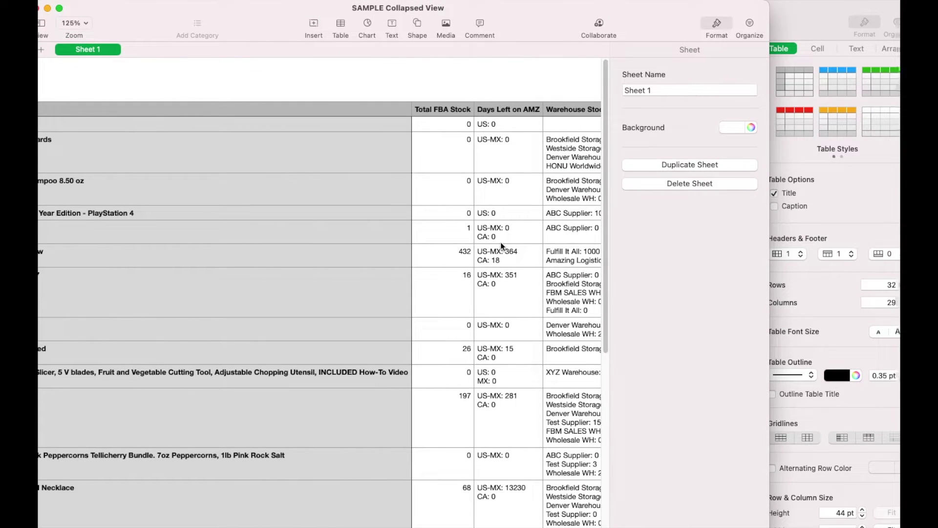
click(496, 238)
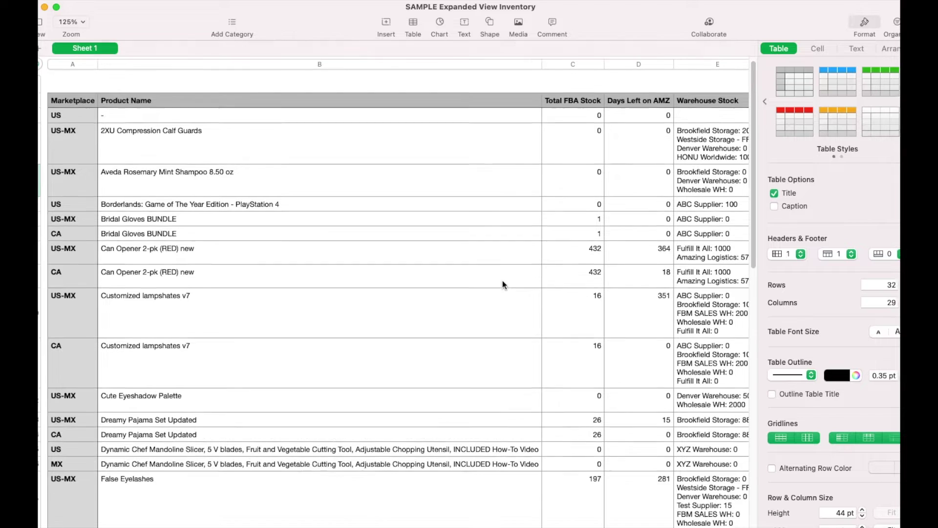
click(638, 244)
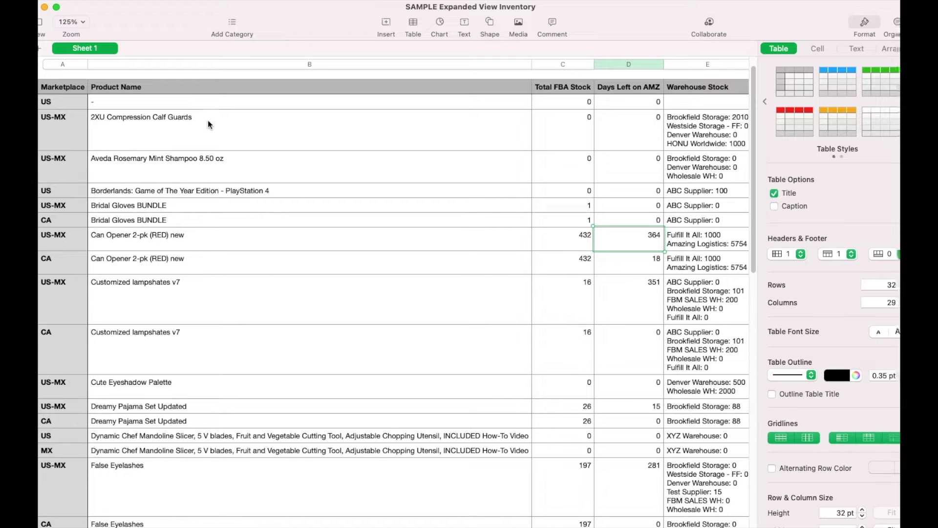
click(45, 7)
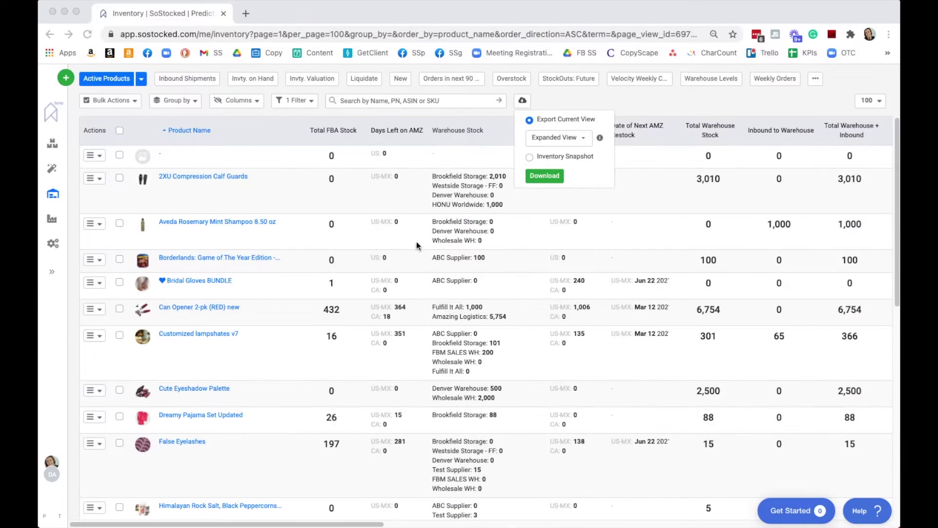
Download an Inventory Snapshot dated Feb 28 2021, then dismiss the export options.
click(530, 159)
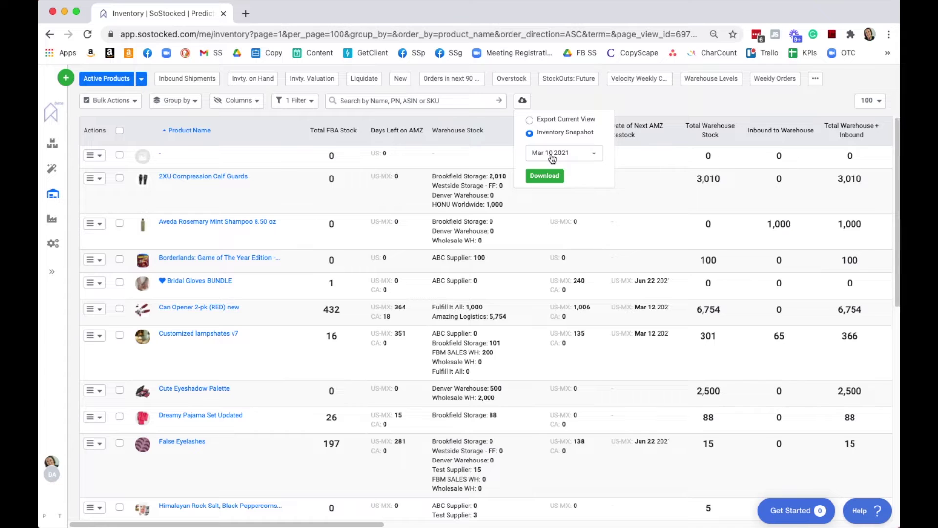
click(552, 155)
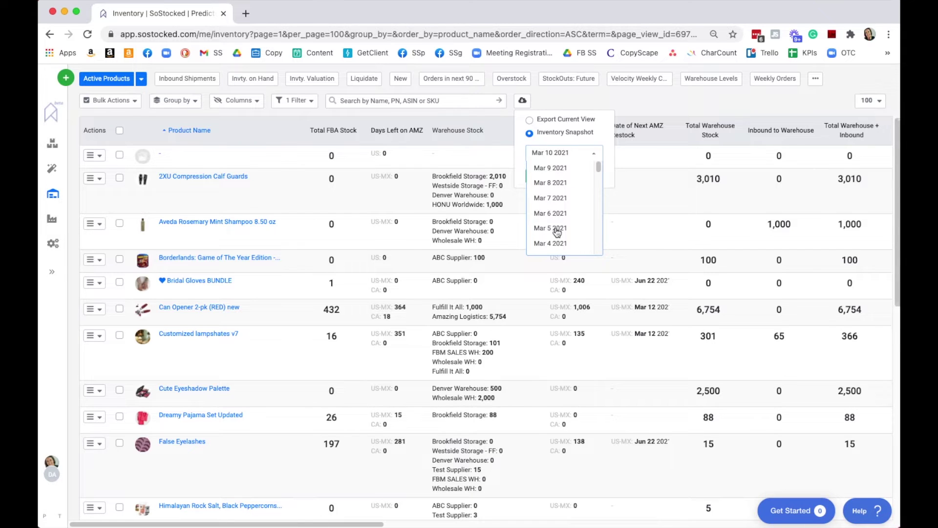
scroll(557, 232, down, 2)
scroll(557, 232, down, 3)
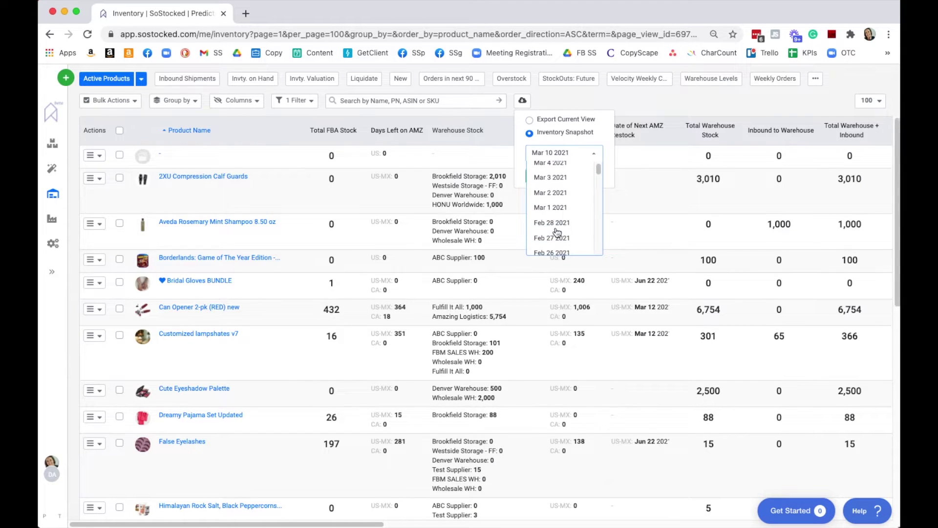
click(552, 225)
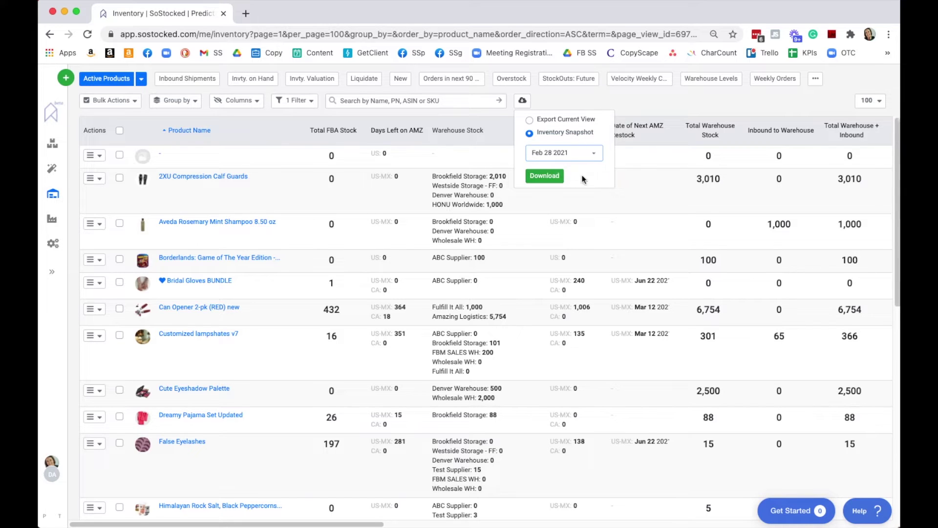
click(552, 181)
click(632, 98)
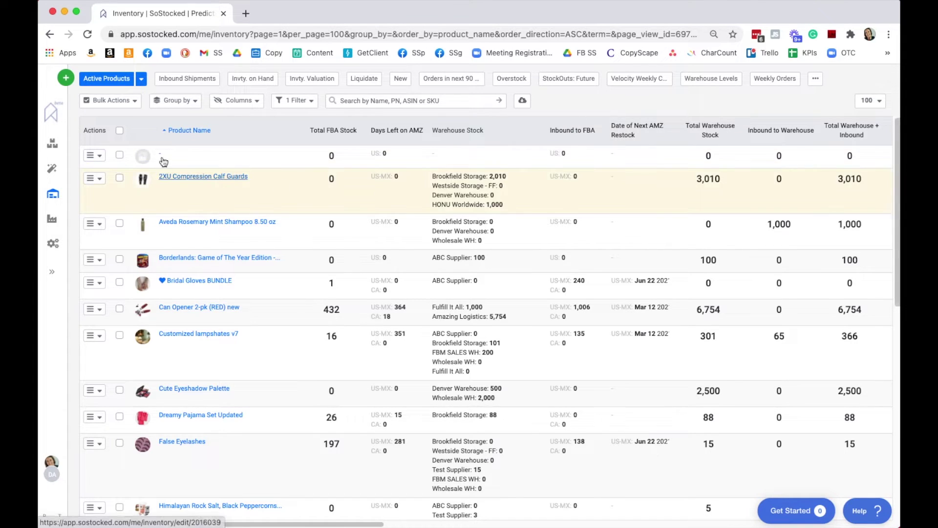
On the Forecasts page, download the Consolidated Forecast w/ Profits export into Numbers.
click(53, 174)
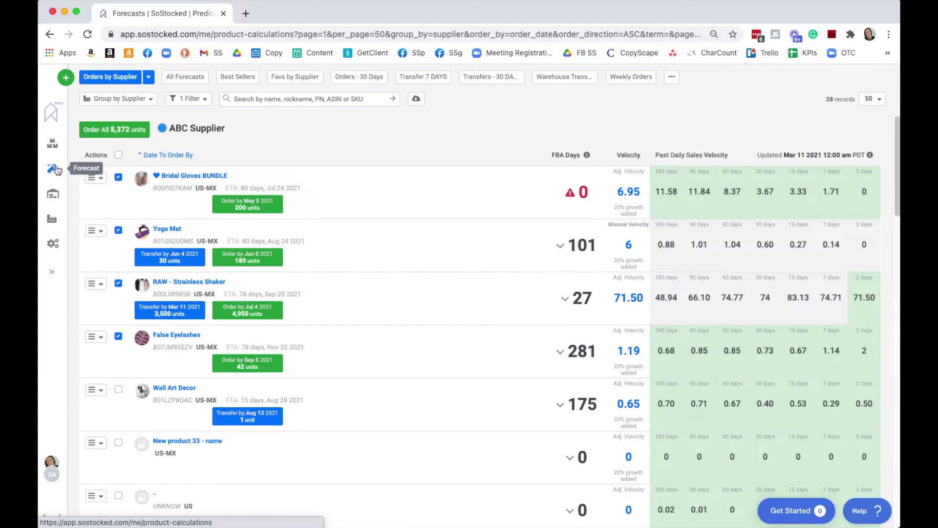
click(416, 100)
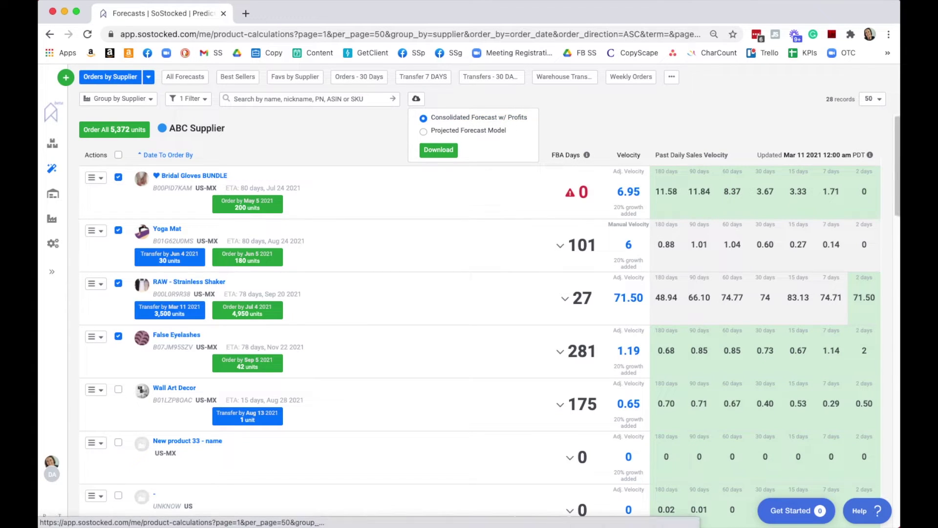
click(684, 519)
drag(655, 8, 514, 15)
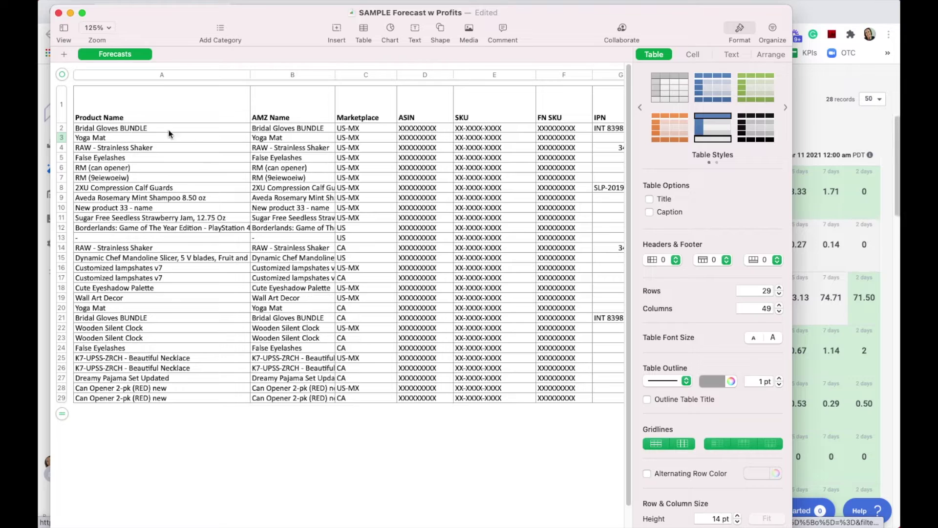
scroll(279, 188, right, 5)
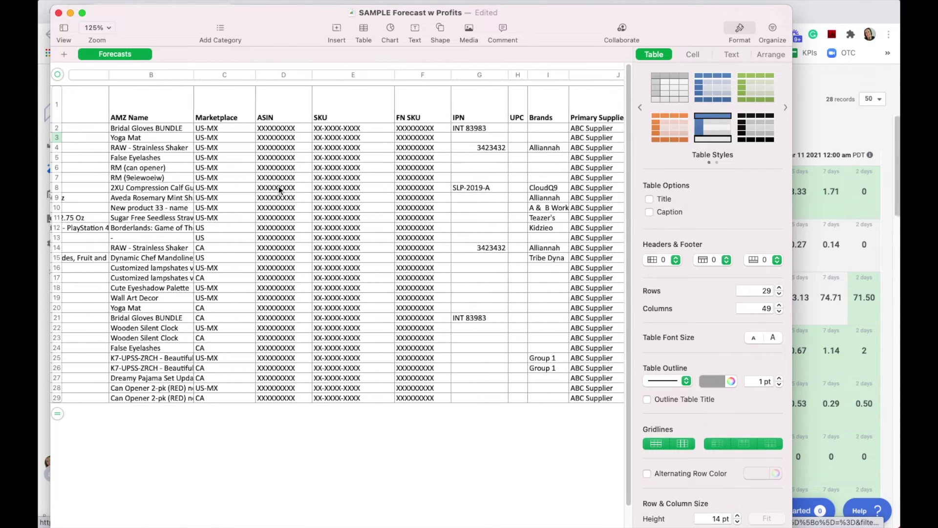
scroll(279, 191, right, 6)
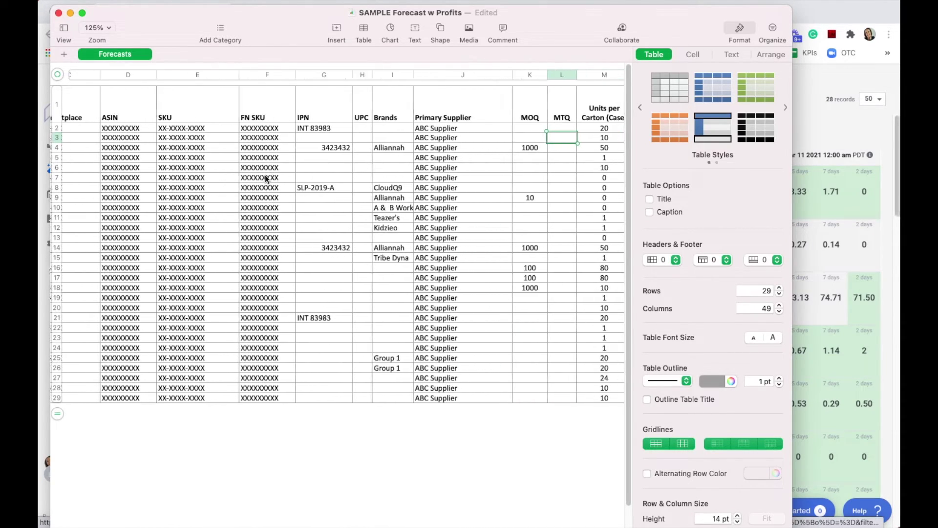
scroll(265, 178, right, 10)
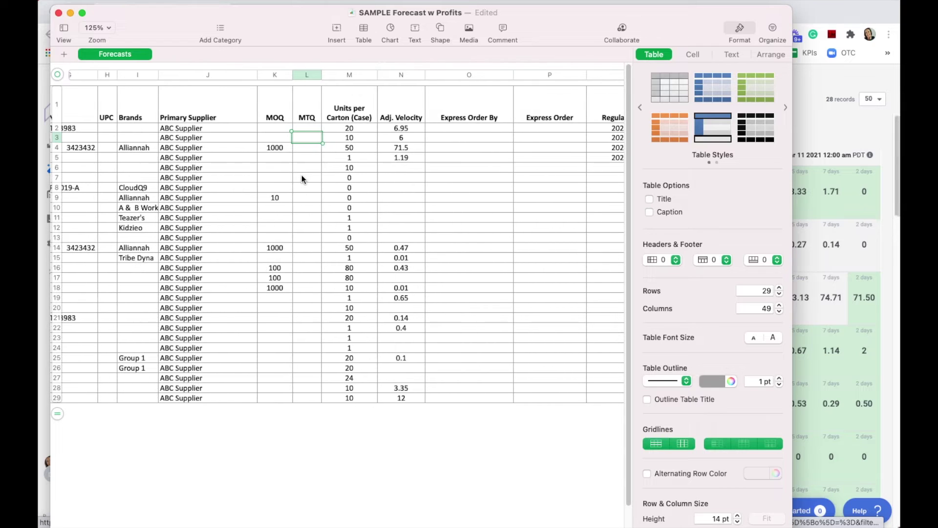
scroll(301, 176, right, 5)
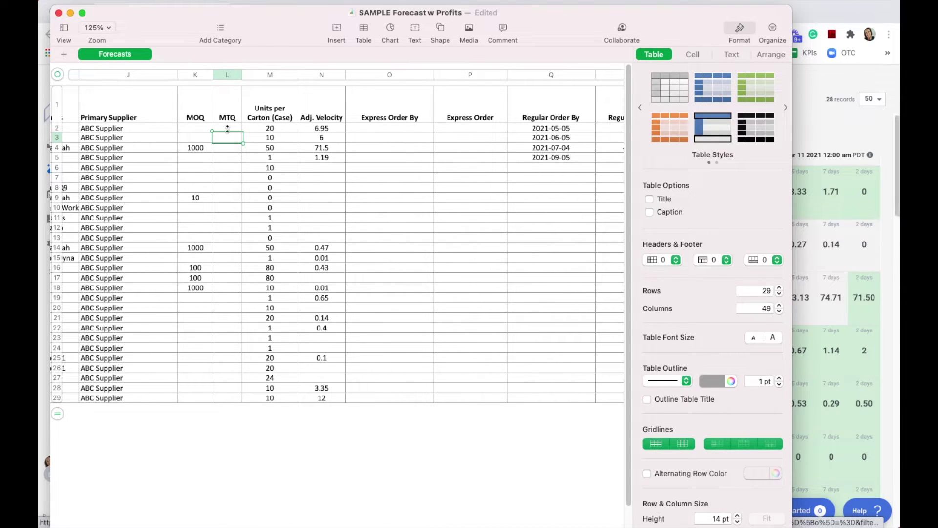
scroll(372, 182, right, 8)
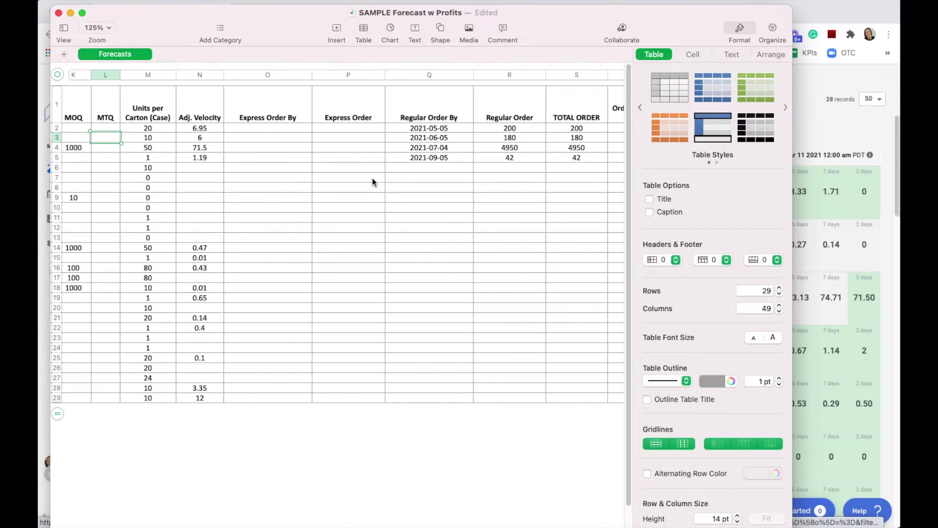
scroll(372, 182, right, 15)
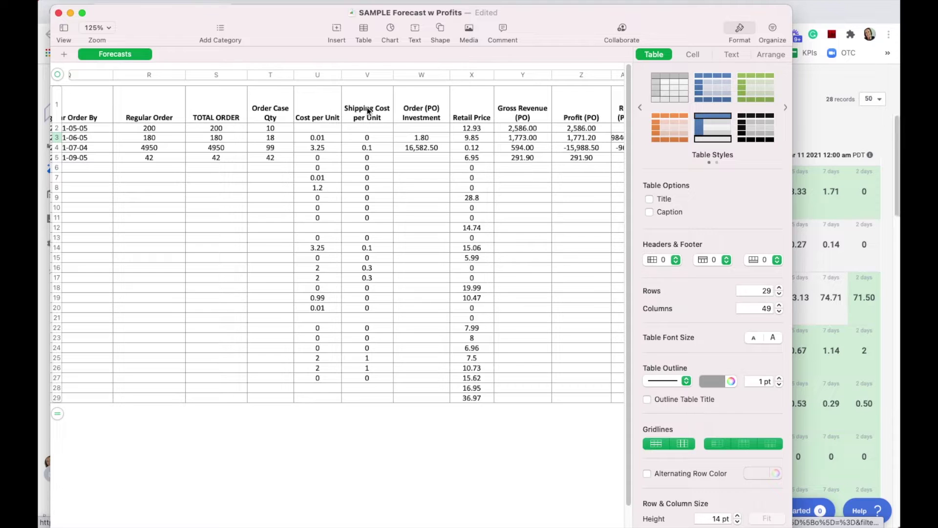
scroll(371, 110, right, 2)
scroll(370, 110, right, 4)
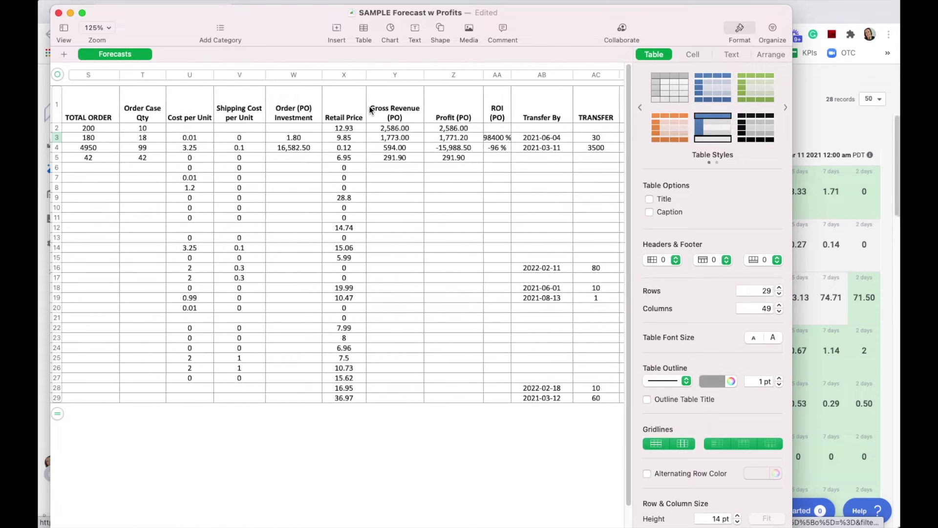
scroll(414, 126, right, 3)
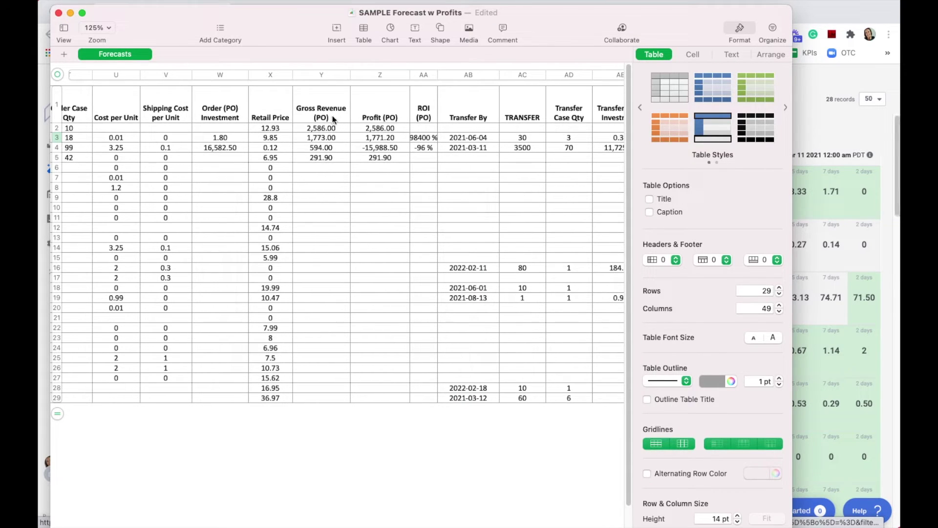
click(331, 111)
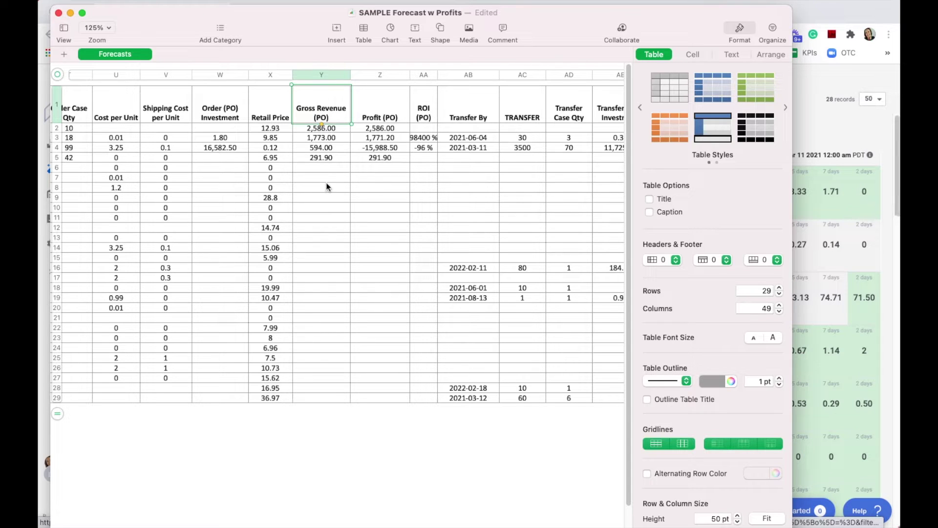
scroll(326, 188, right, 3)
click(296, 105)
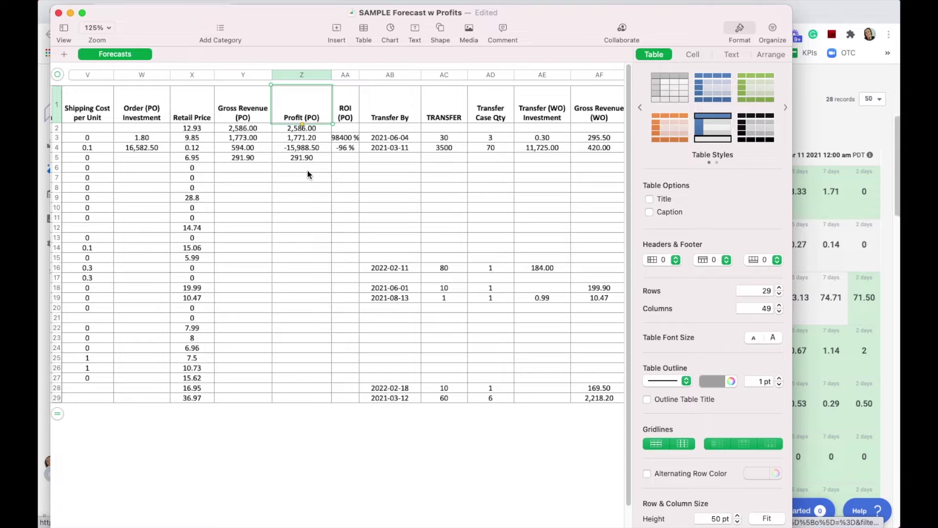
click(351, 107)
scroll(353, 148, right, 3)
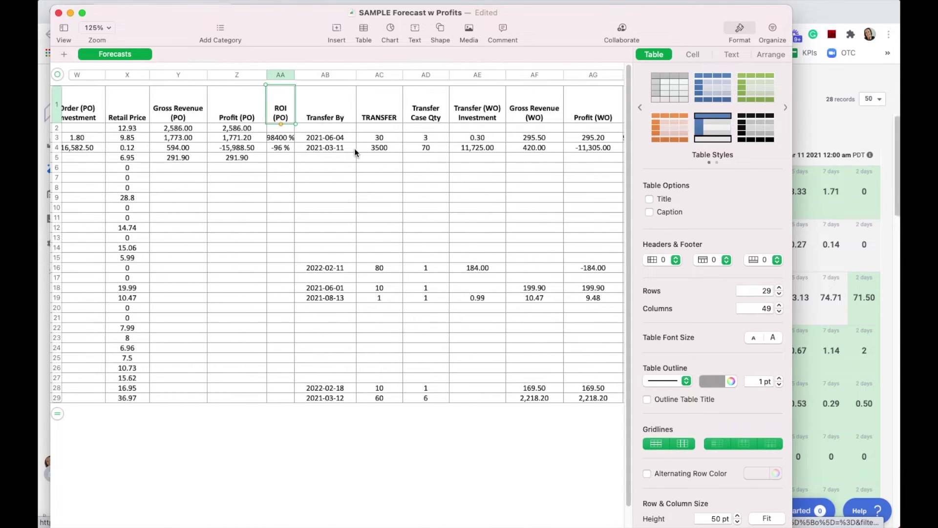
scroll(353, 148, right, 3)
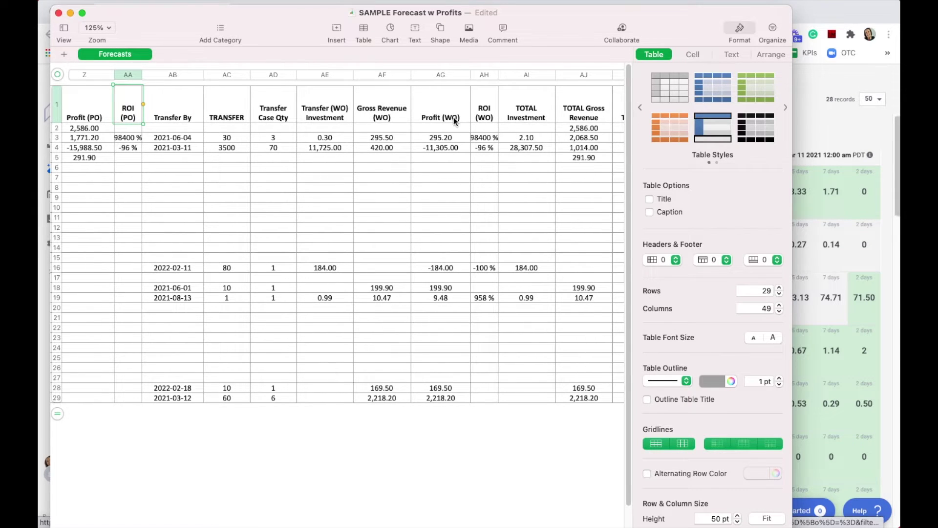
scroll(453, 117, right, 1)
scroll(453, 117, right, 1)
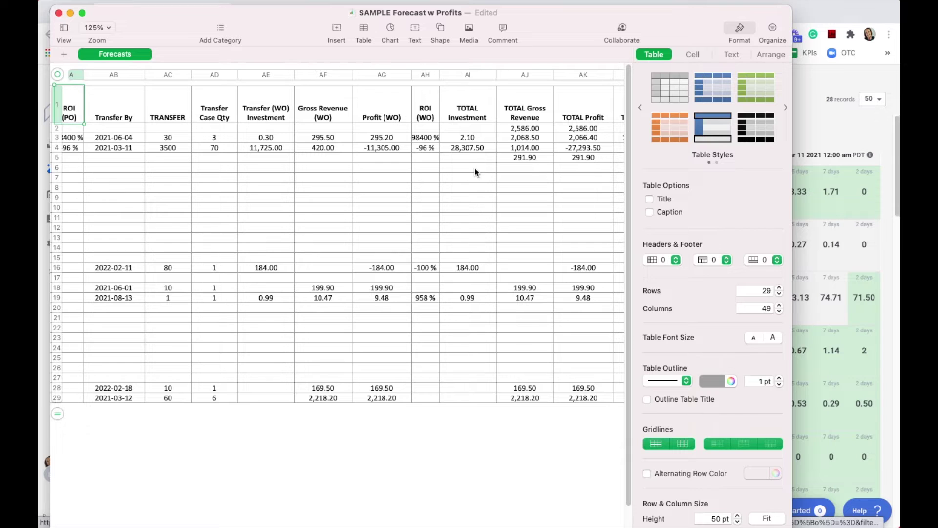
scroll(471, 171, right, 3)
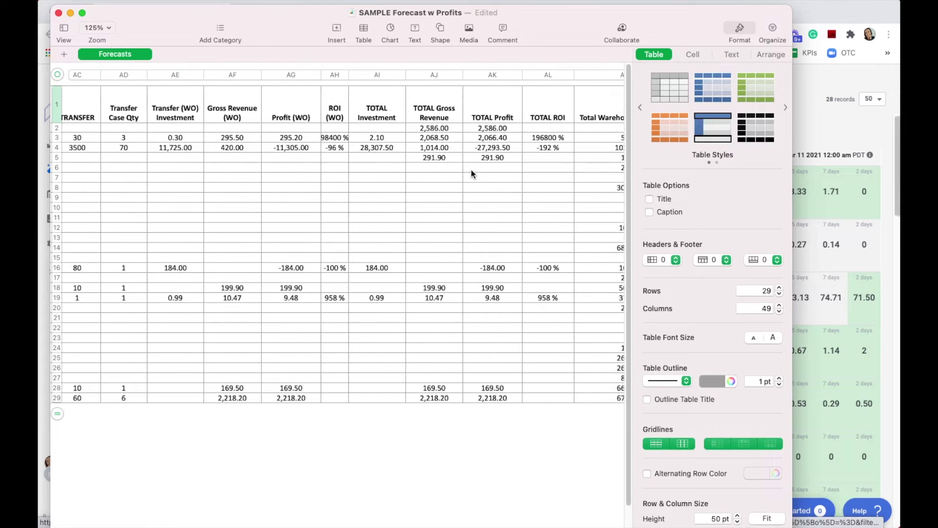
scroll(471, 174, right, 1)
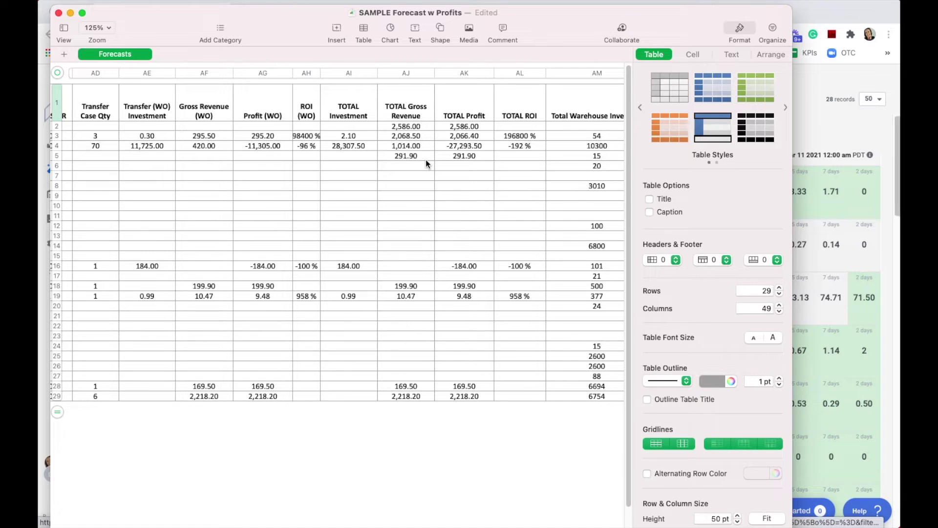
Close the forecast-with-profits workbook and choose the Projected Forecast Model report.
click(59, 14)
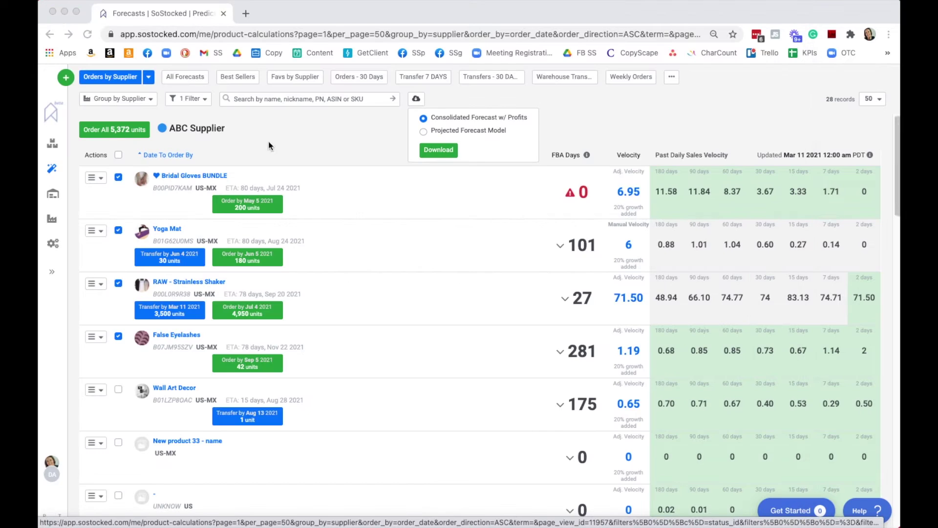
click(423, 132)
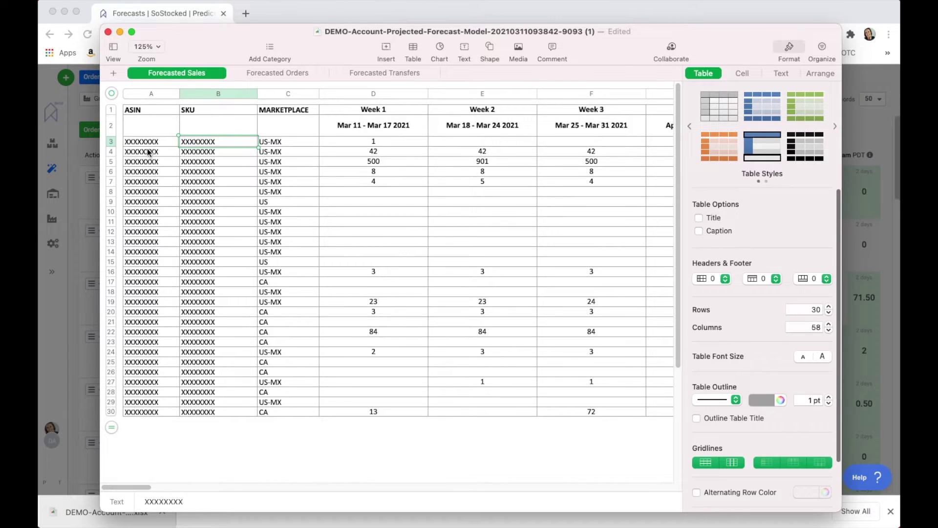
scroll(223, 174, right, 5)
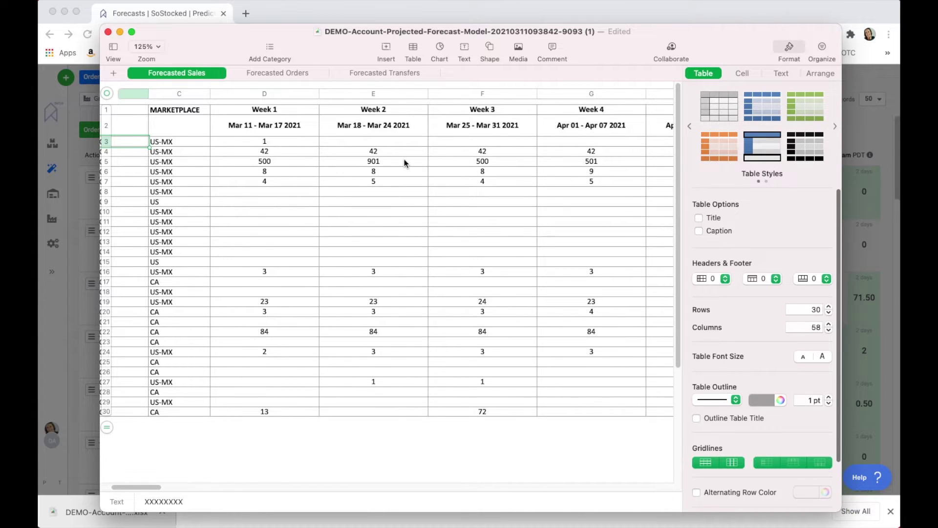
scroll(403, 161, right, 3)
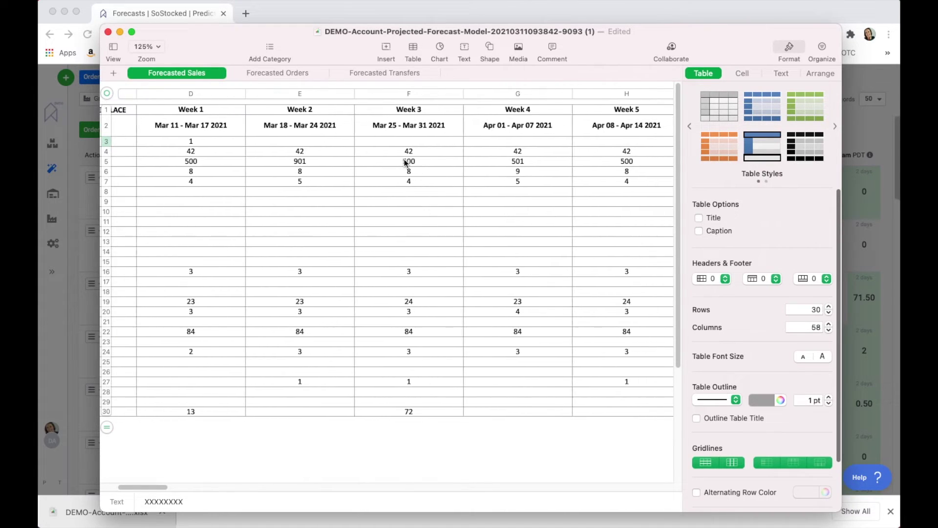
On the Forecasted Orders sheet, inspect orders such as 468 in G29 and 383 in K29.
click(281, 72)
click(385, 222)
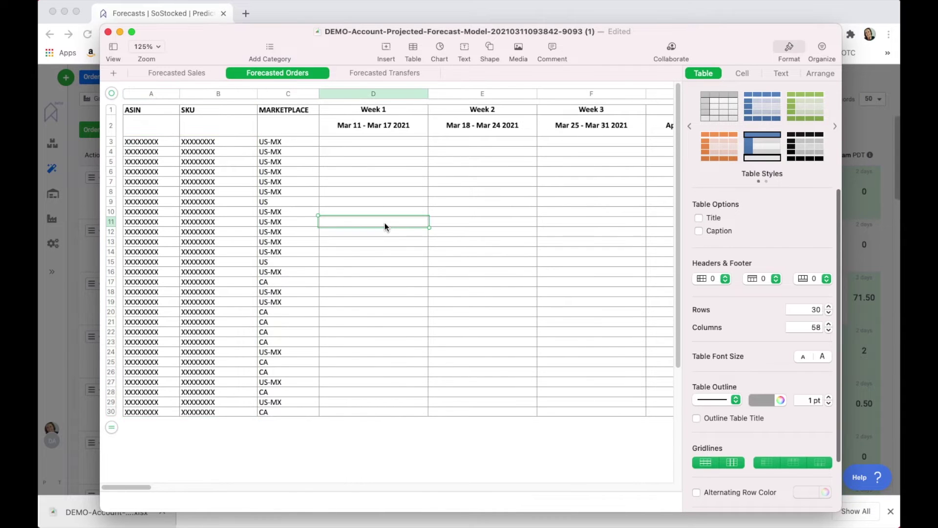
scroll(385, 221, right, 5)
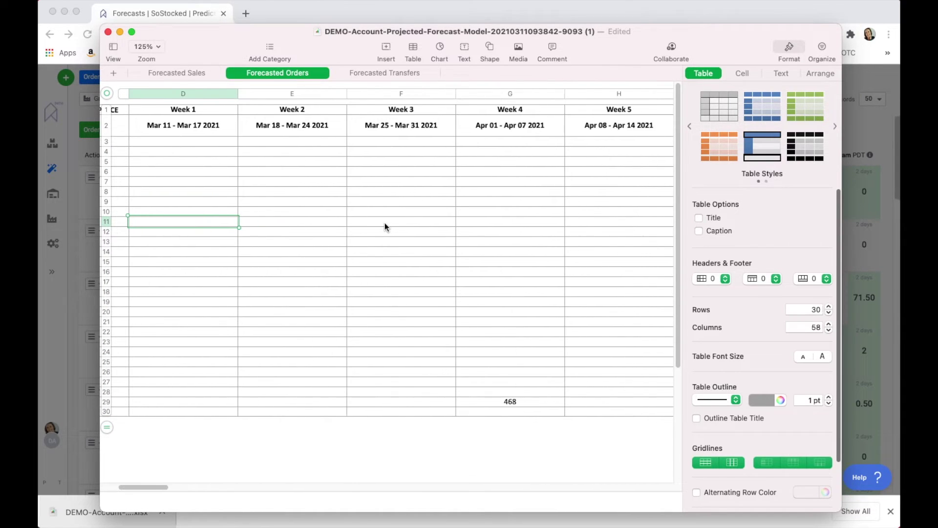
click(514, 404)
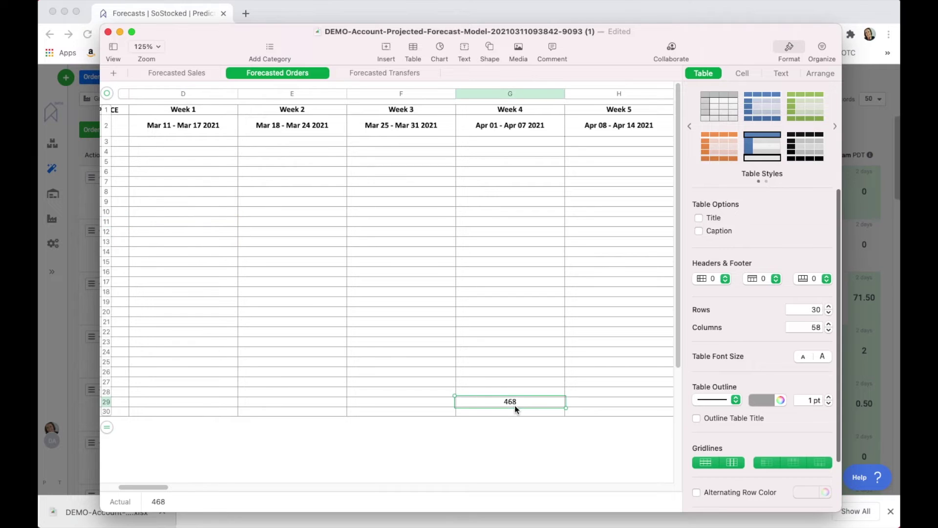
scroll(514, 405, left, 5)
scroll(514, 406, right, 10)
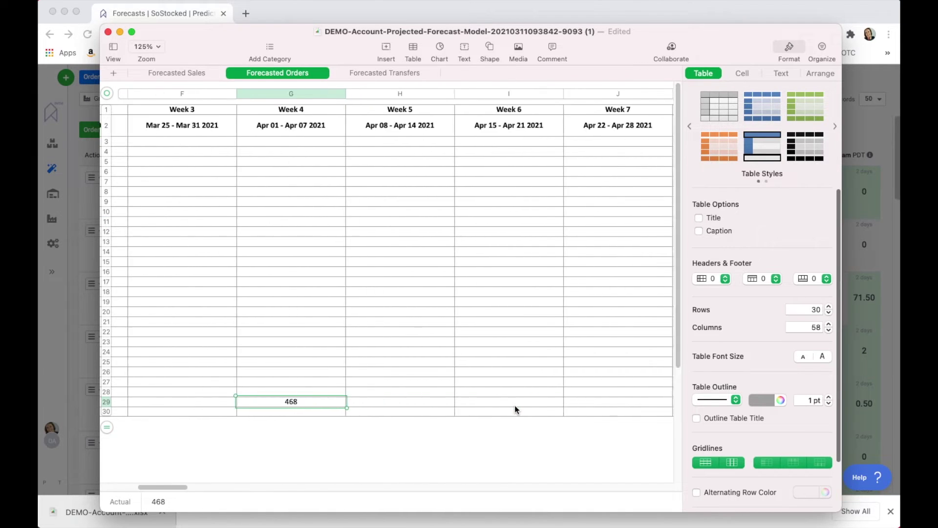
click(594, 400)
Scroll further across the orders, checking 200 in K3 and 220 in P3, then view Forecasted Transfers.
scroll(594, 401, right, 5)
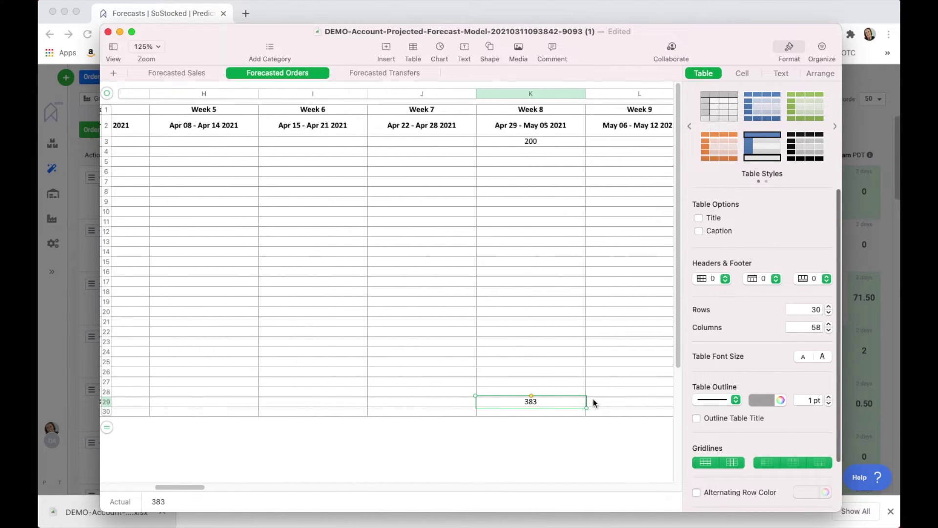
click(442, 144)
scroll(502, 310, right, 6)
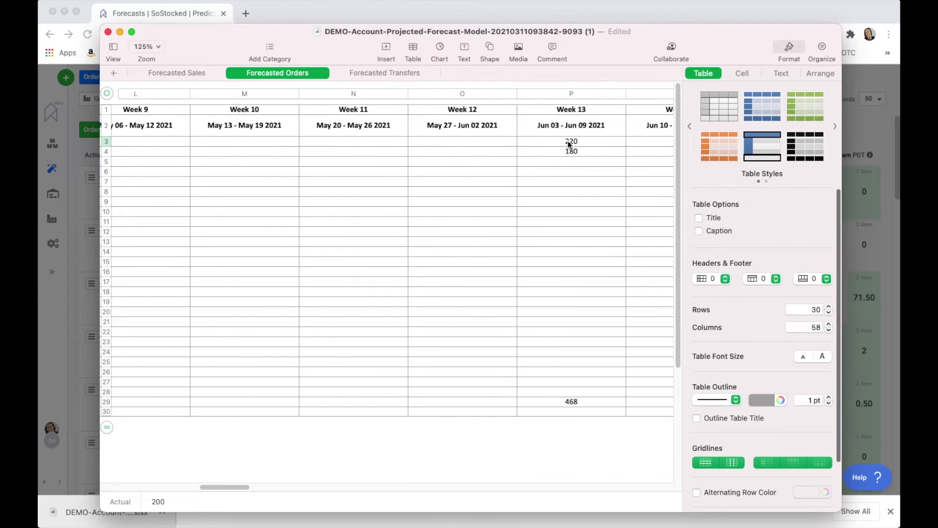
click(597, 142)
scroll(553, 283, right, 4)
scroll(553, 282, right, 2)
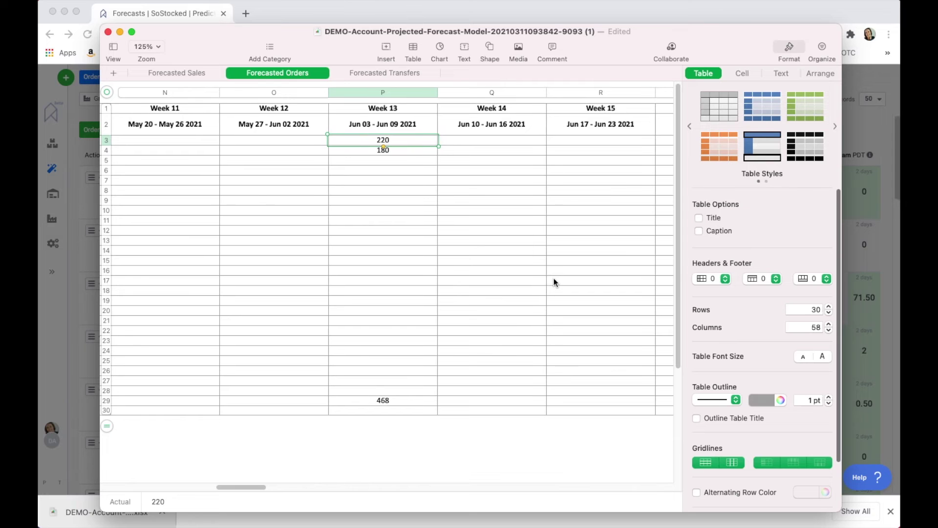
scroll(554, 282, right, 6)
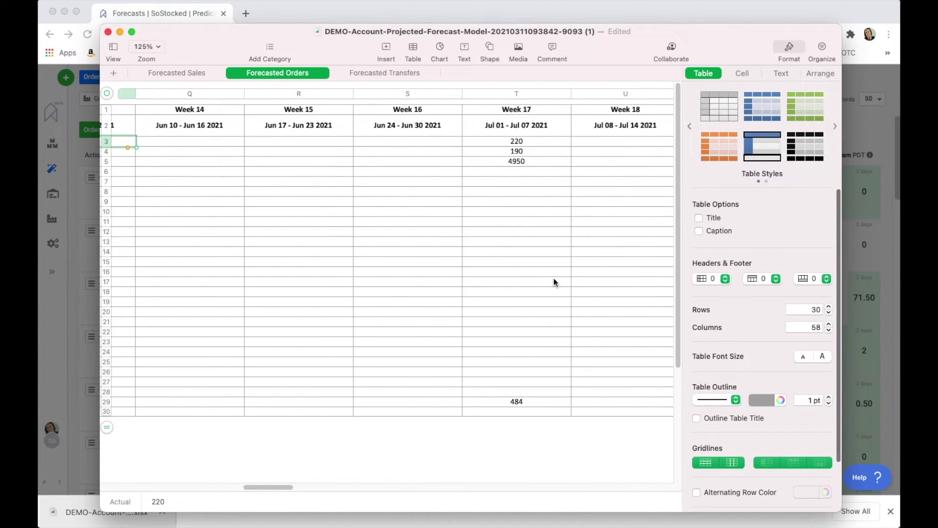
scroll(553, 282, right, 1)
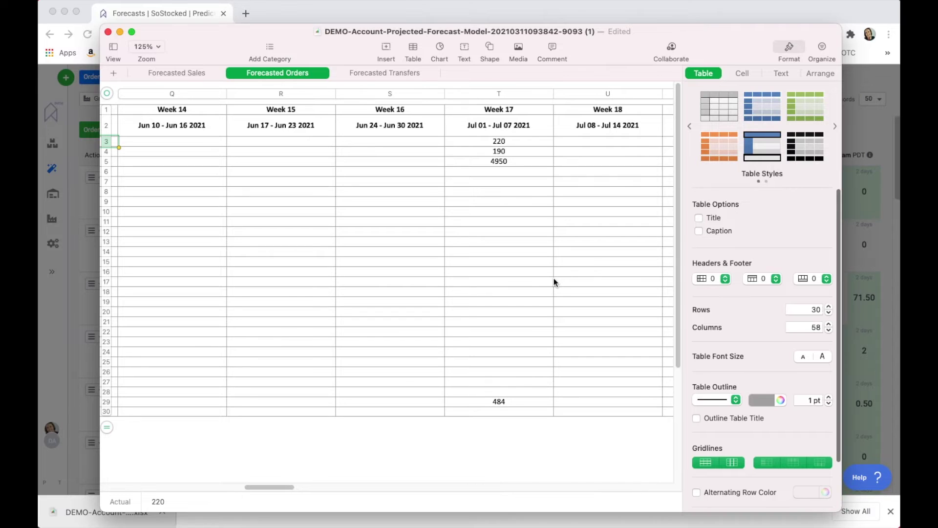
scroll(554, 282, right, 2)
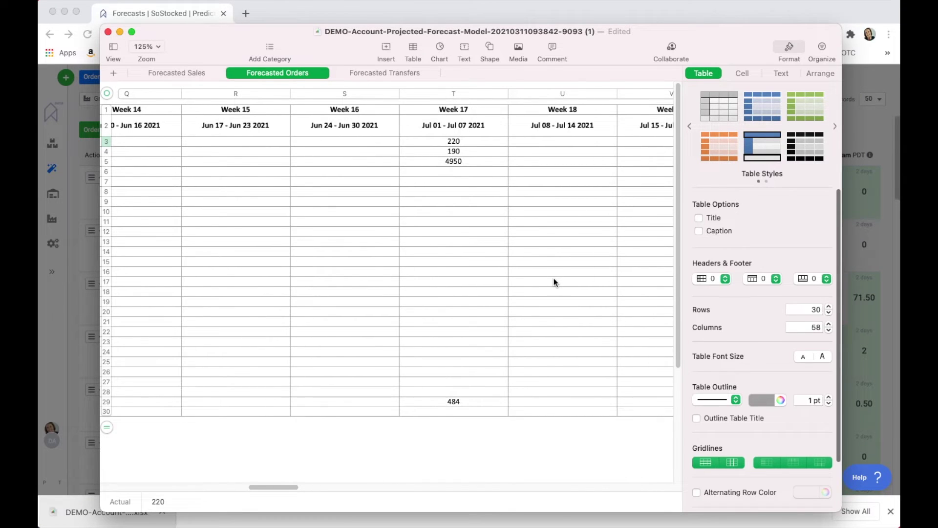
scroll(553, 282, right, 7)
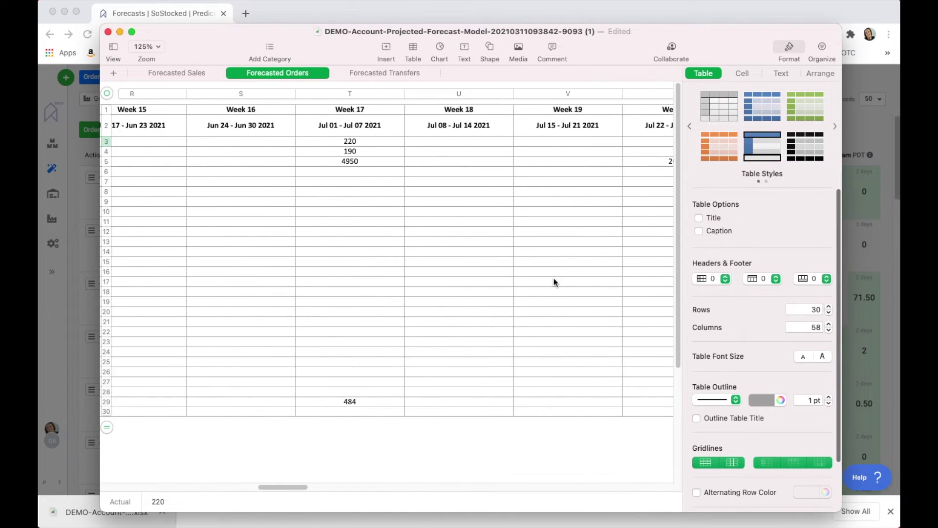
click(391, 72)
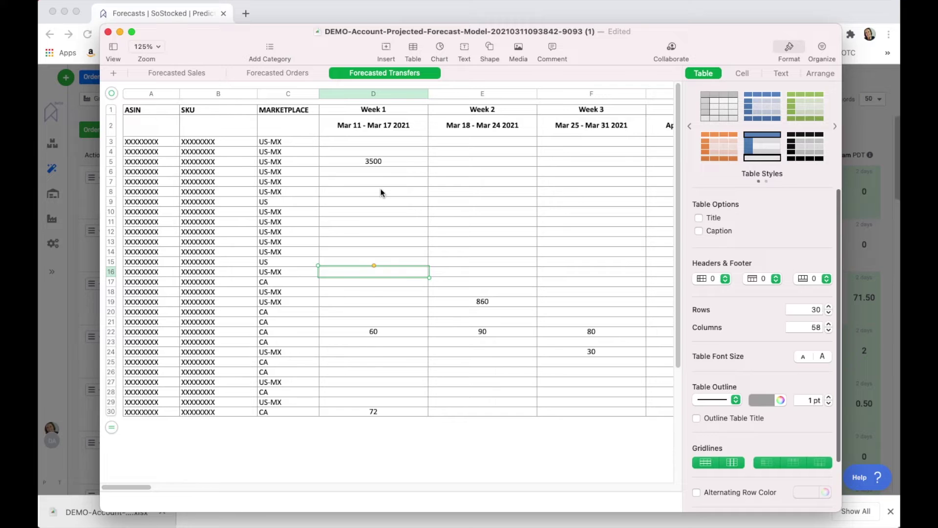
Check transfers 3500 (D5), 860 (E19), 90 (E22) and 80 (H22), then return to SoStocked.
click(372, 162)
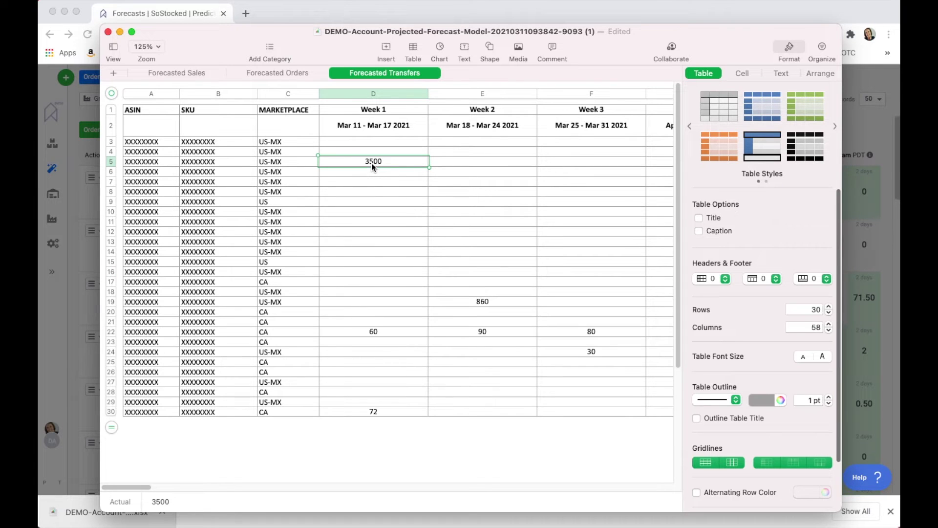
scroll(371, 162, right, 3)
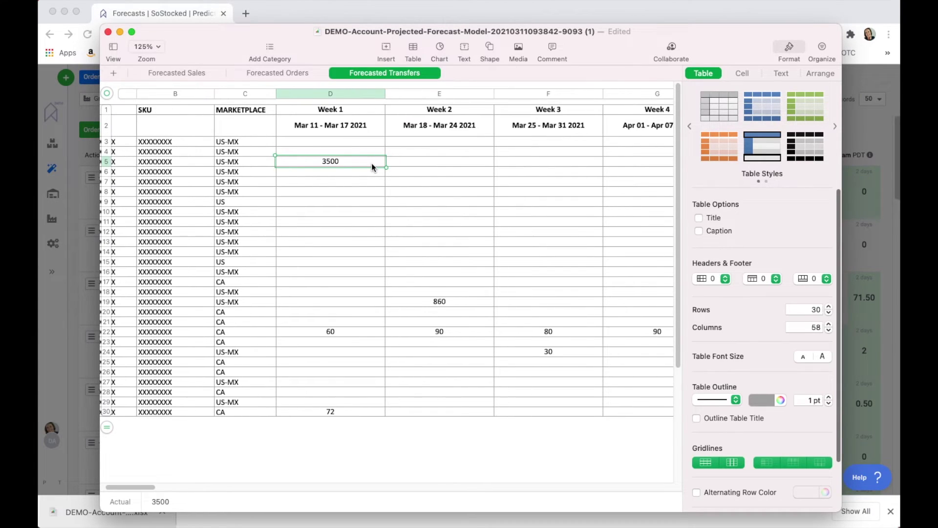
click(448, 301)
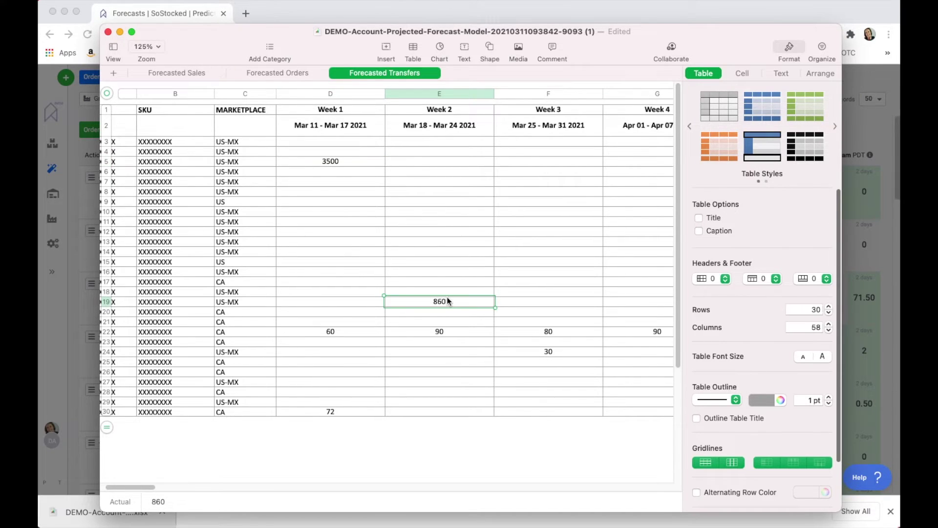
click(438, 331)
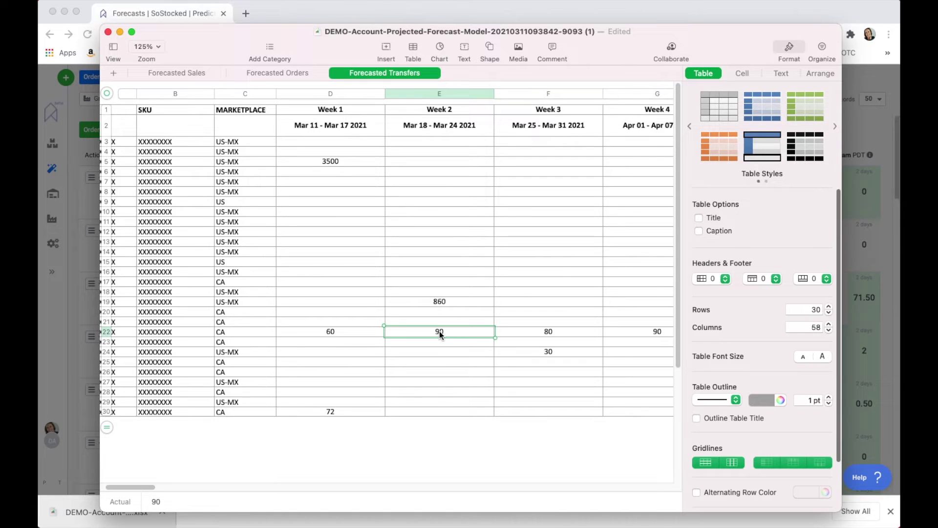
click(430, 302)
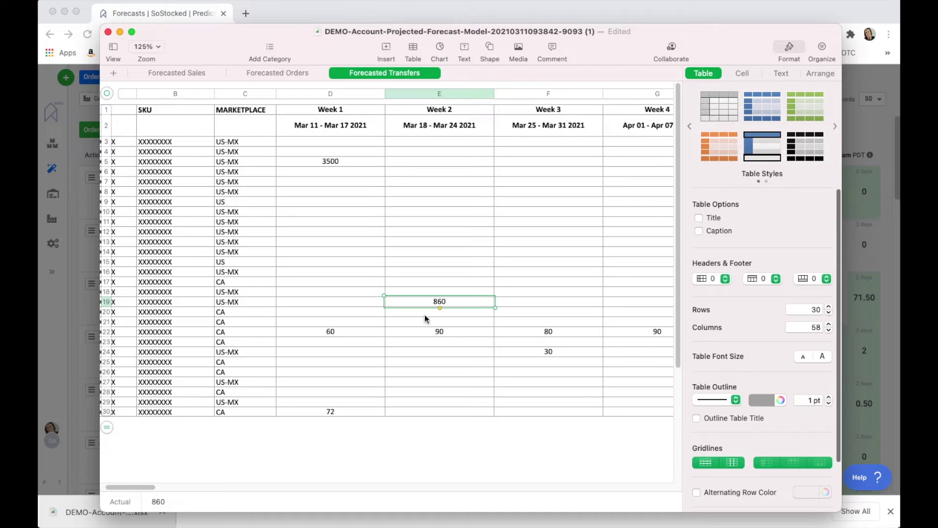
scroll(437, 333, right, 5)
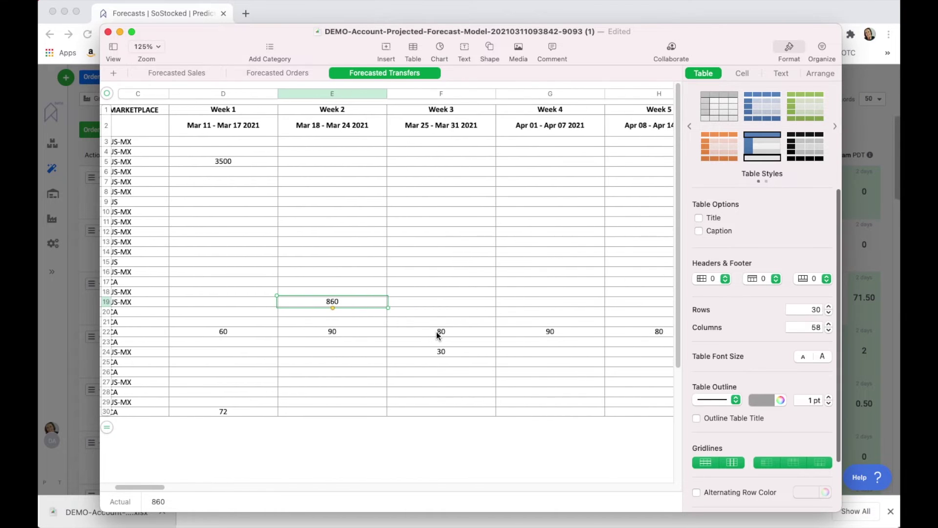
scroll(435, 331, right, 2)
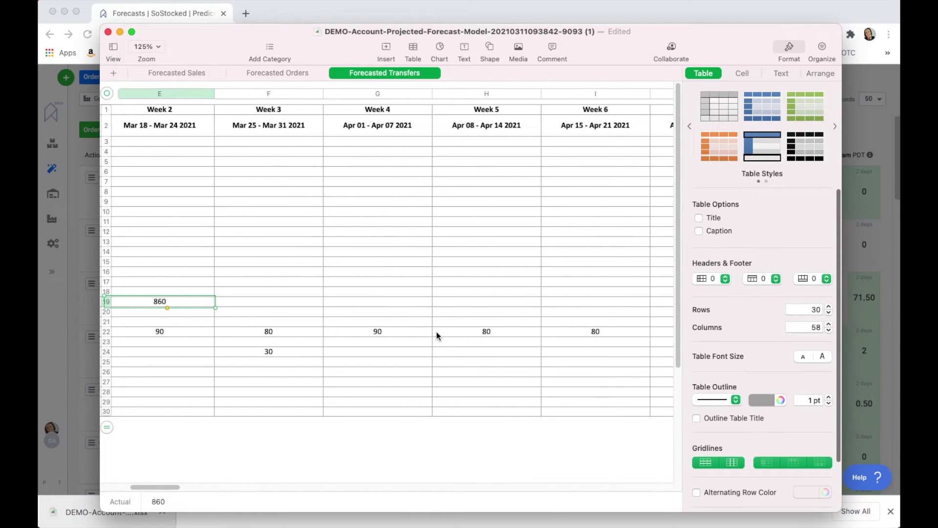
click(479, 331)
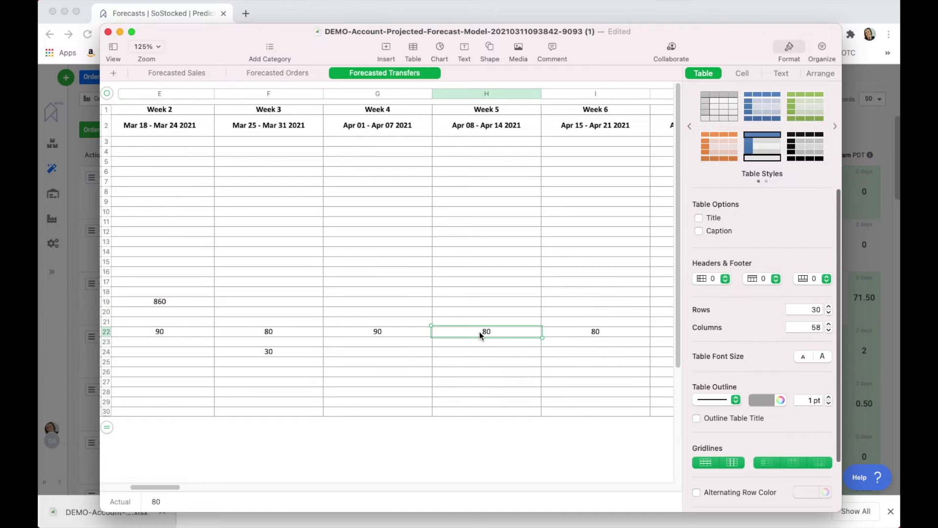
scroll(479, 331, right, 1)
scroll(479, 331, right, 2)
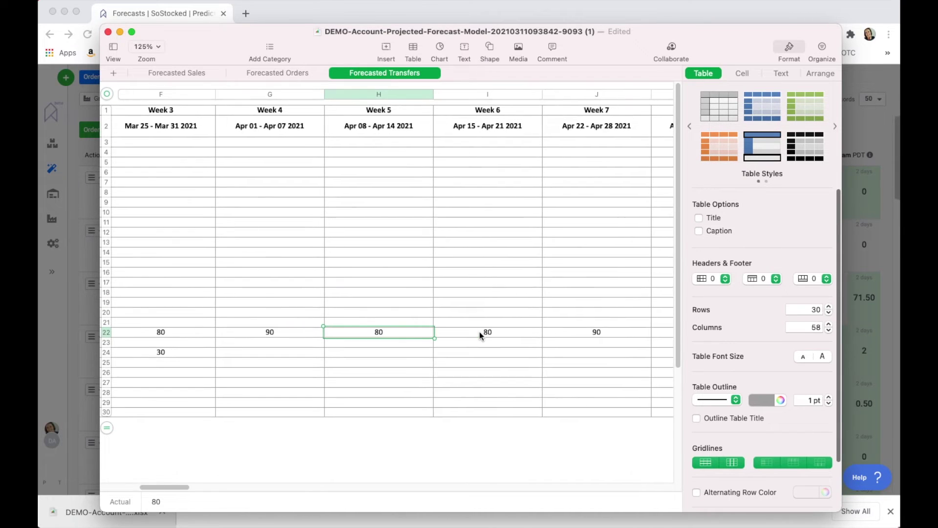
click(104, 21)
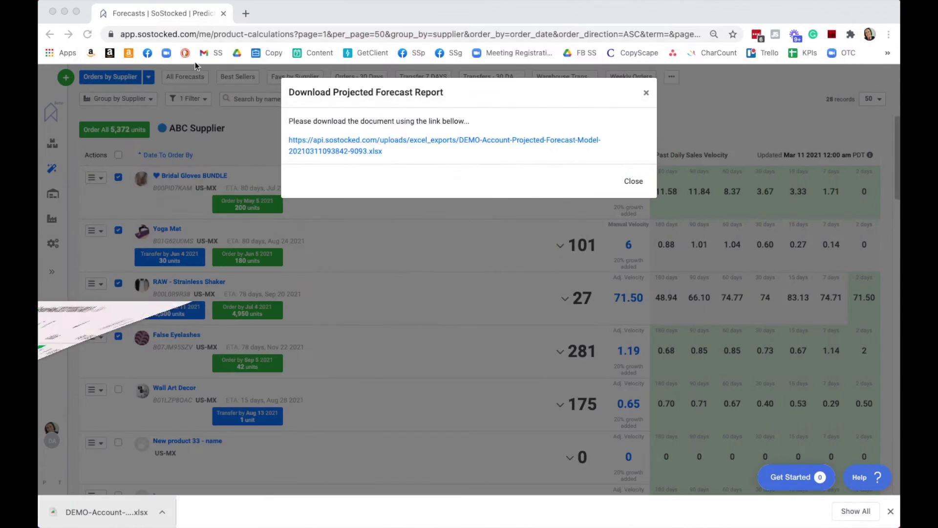
Dismiss the report dialog, expand RAW - Strainless Shaker, and export its Inventory Timeline to Excel.
click(645, 93)
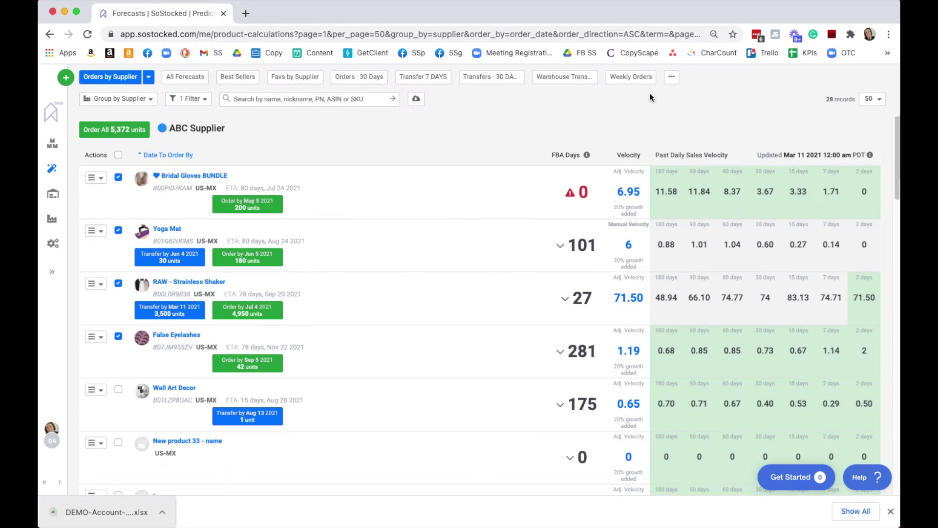
click(552, 299)
scroll(293, 355, down, 5)
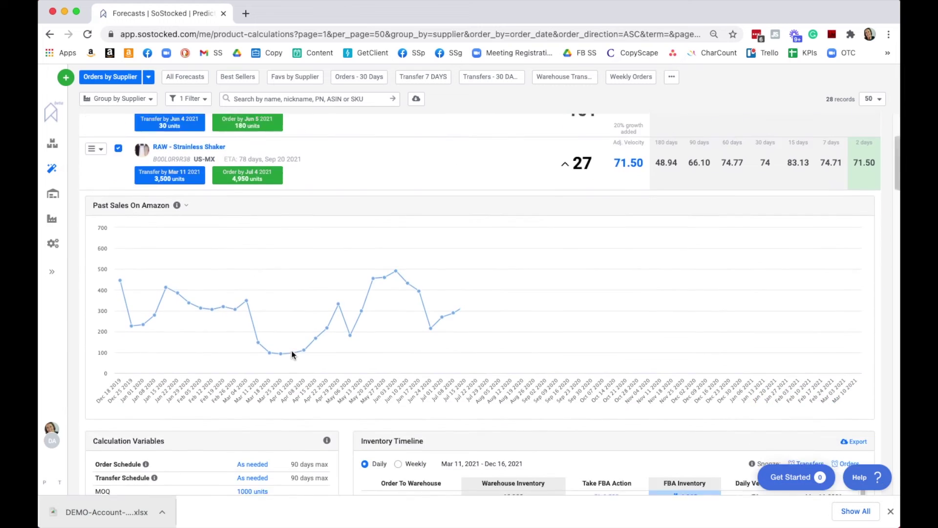
scroll(293, 354, down, 3)
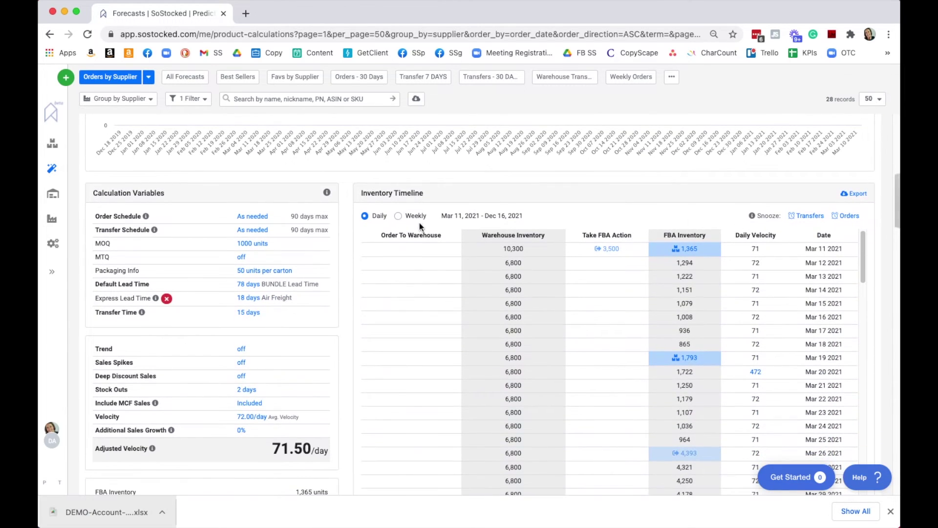
click(857, 197)
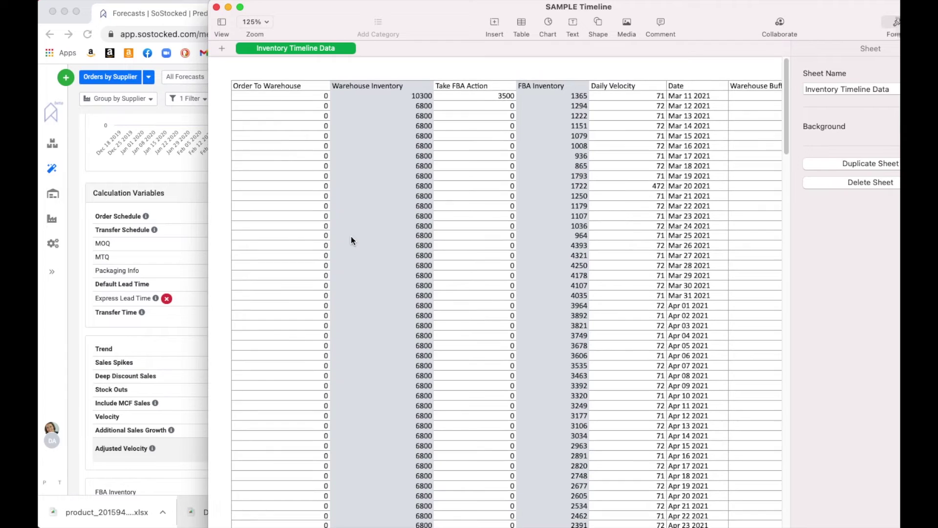
Inspect the Timeline headers: Warehouse and FBA Buffer (MIN), Max Stock (MAX) and FBA IPI Threshold.
scroll(362, 171, right, 3)
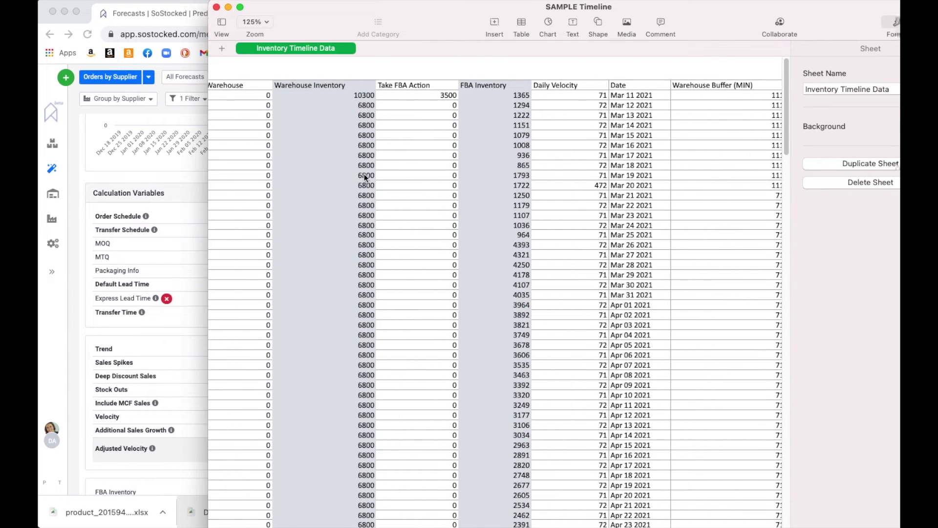
scroll(365, 177, right, 8)
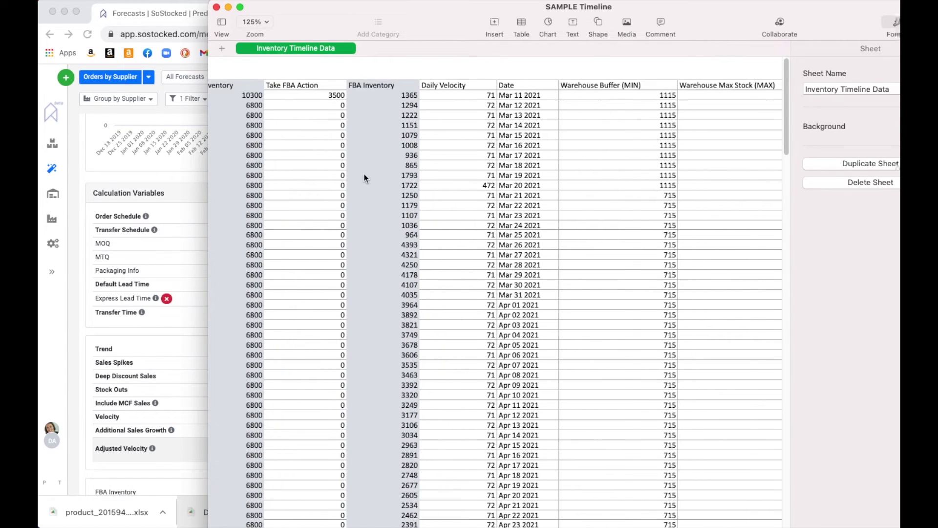
scroll(364, 176, right, 3)
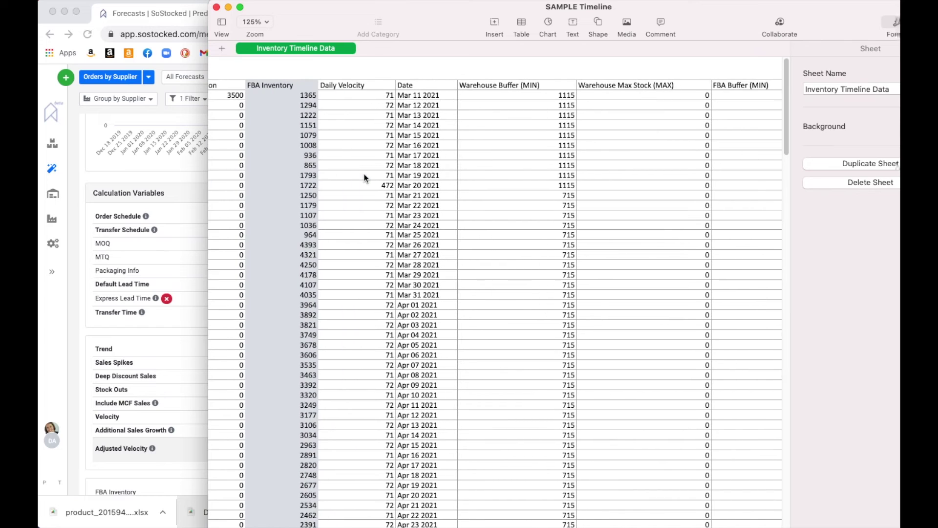
click(503, 85)
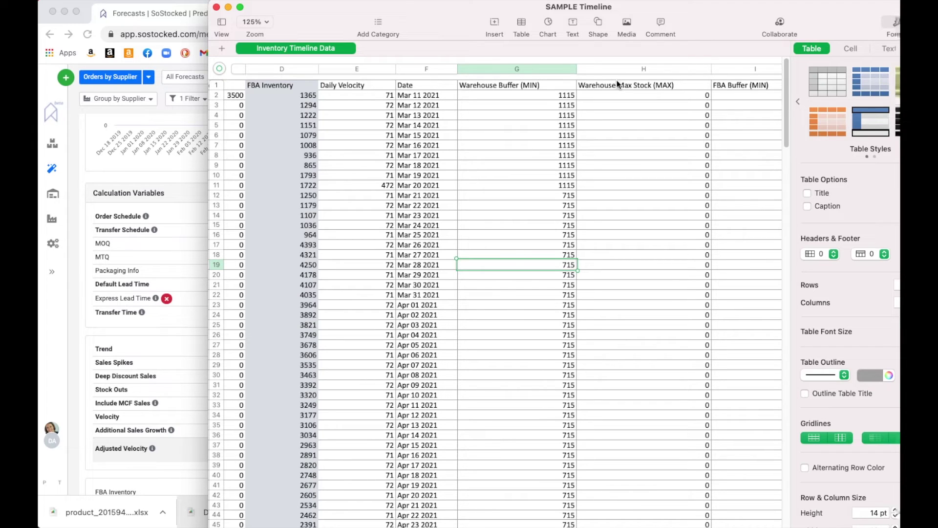
click(523, 86)
click(634, 84)
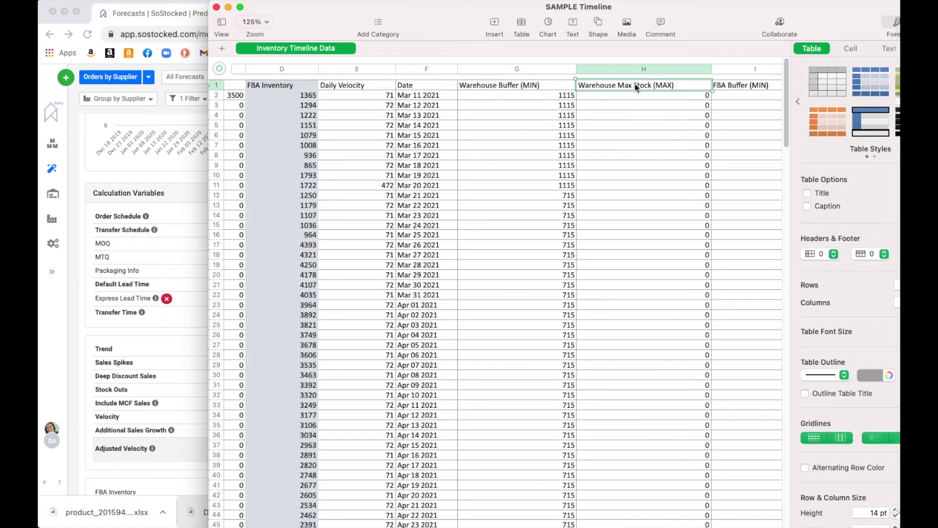
scroll(635, 84, right, 3)
click(711, 83)
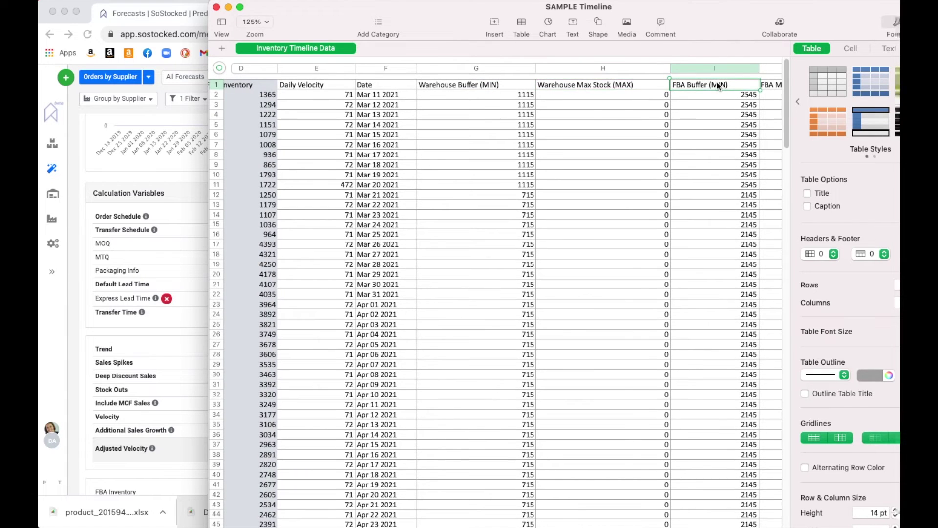
scroll(716, 81, right, 3)
click(747, 84)
scroll(747, 84, right, 3)
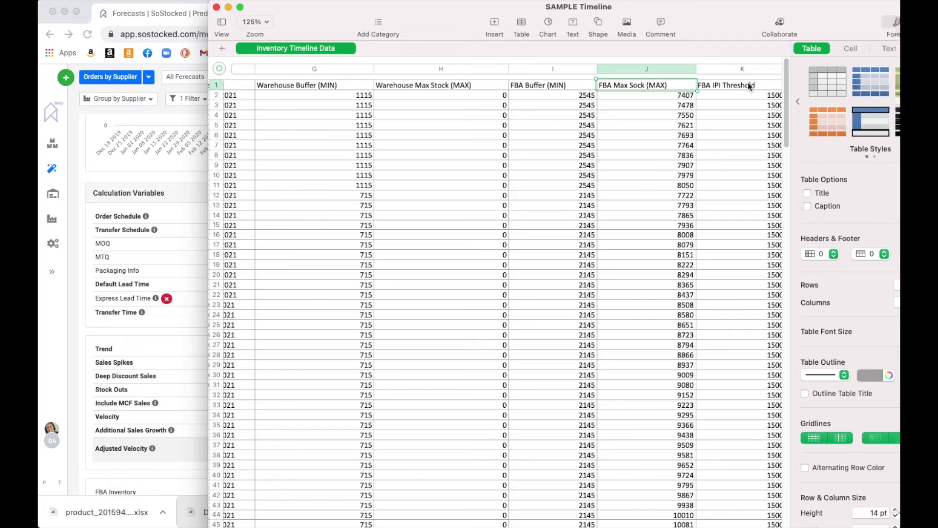
click(729, 87)
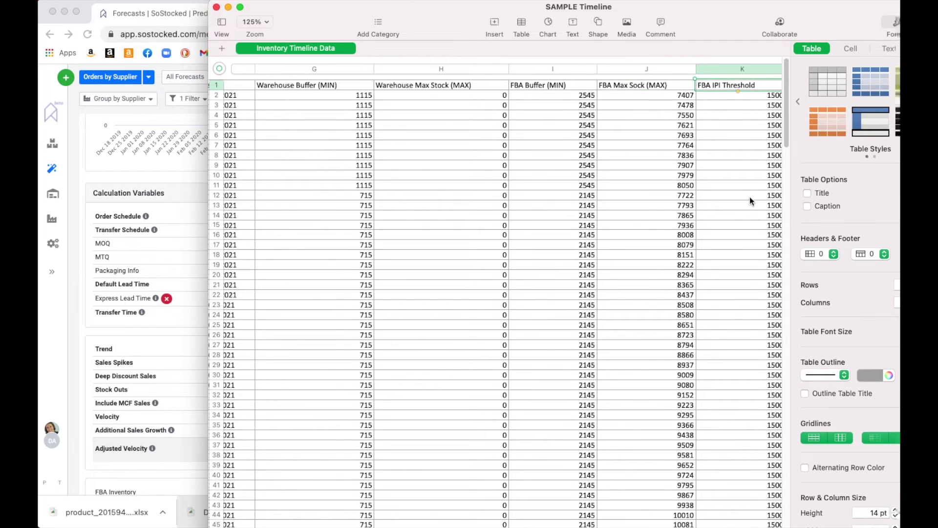
scroll(749, 196, right, 3)
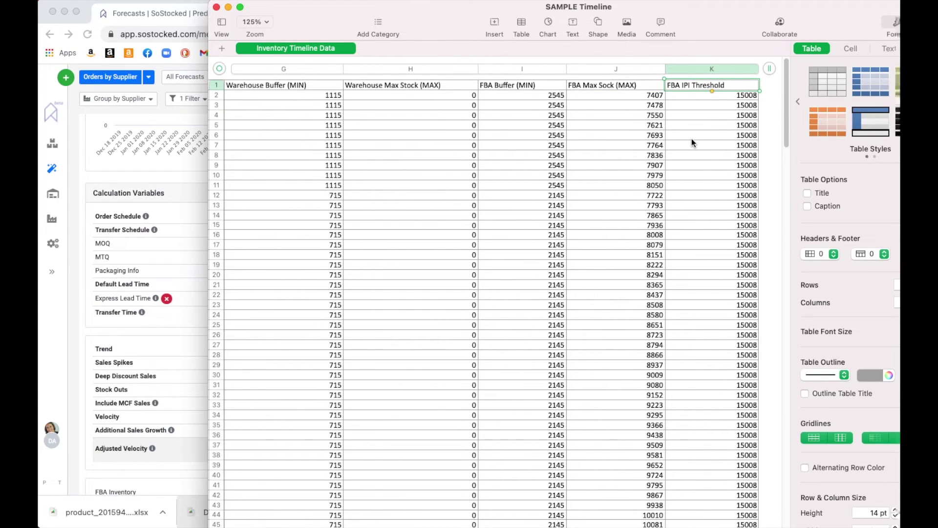
Check row values like 1430 in row 89 and row 4's FBA IPI Threshold, then close it.
scroll(691, 138, left, 10)
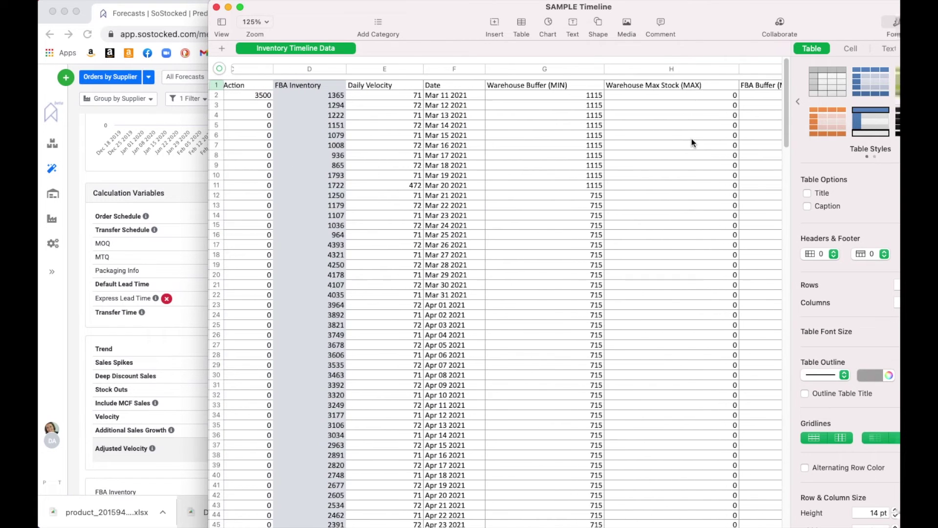
scroll(691, 139, left, 2)
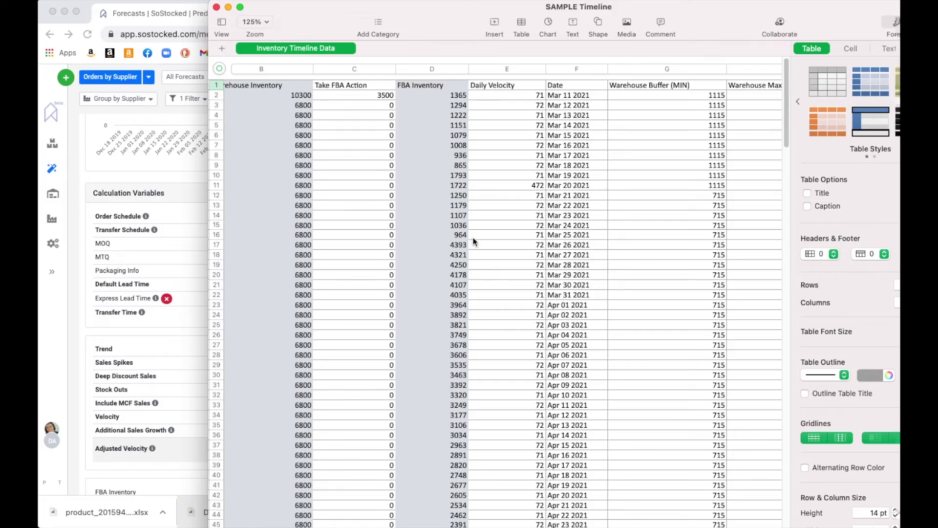
scroll(476, 337, down, 10)
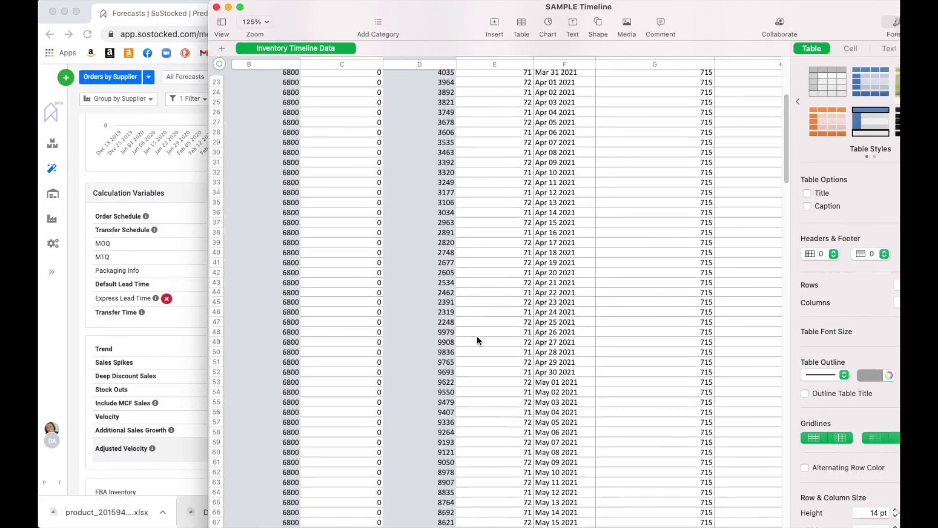
scroll(477, 337, down, 15)
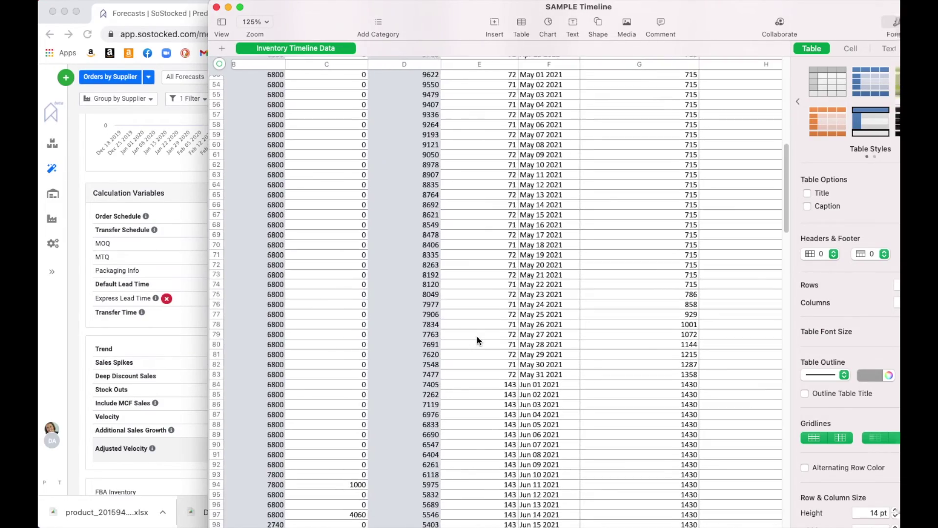
scroll(477, 337, down, 4)
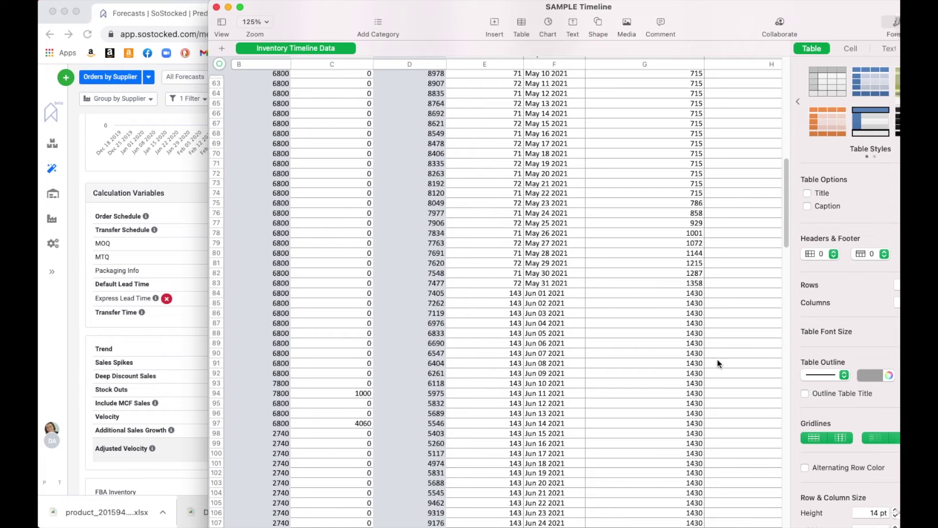
scroll(713, 360, up, 2)
click(654, 374)
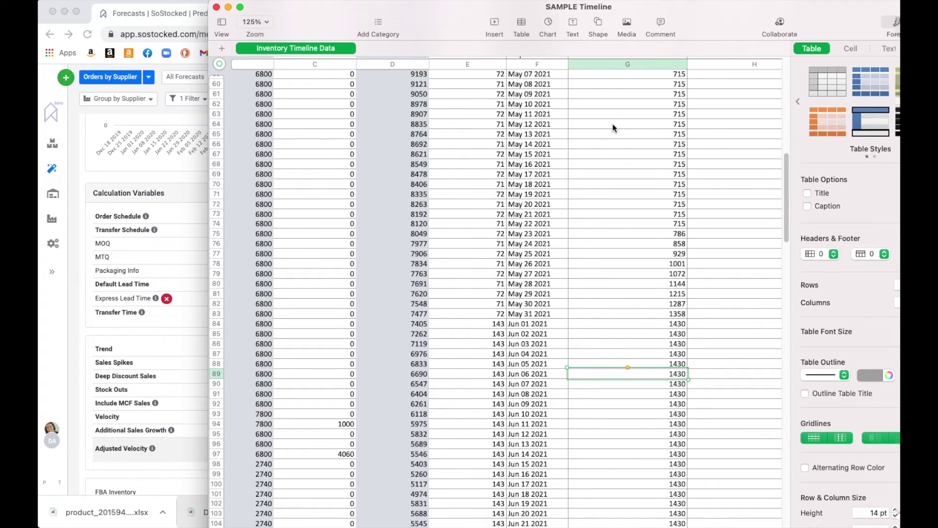
scroll(418, 189, up, 20)
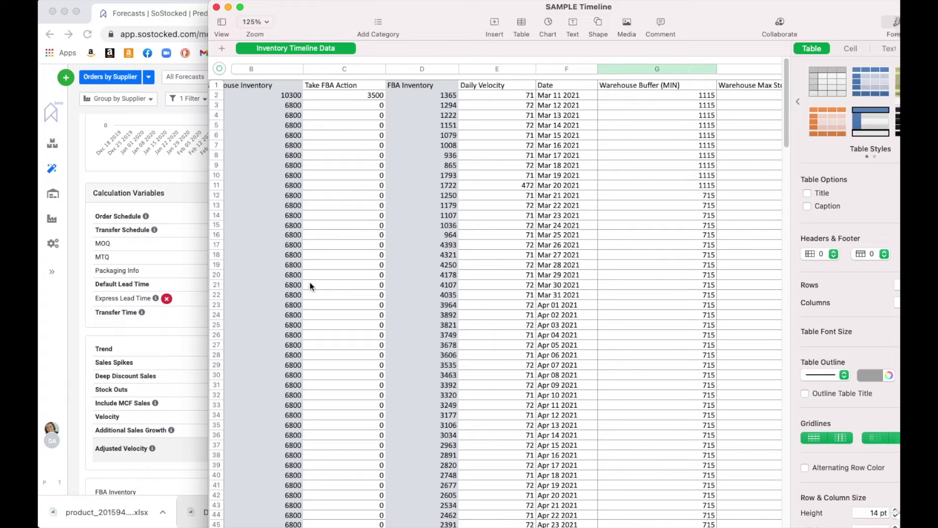
scroll(600, 298, right, 10)
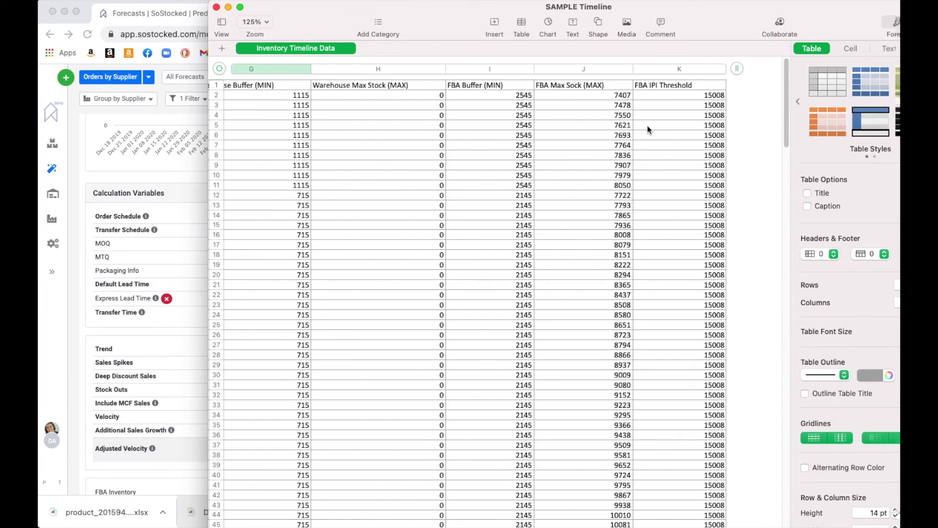
click(681, 118)
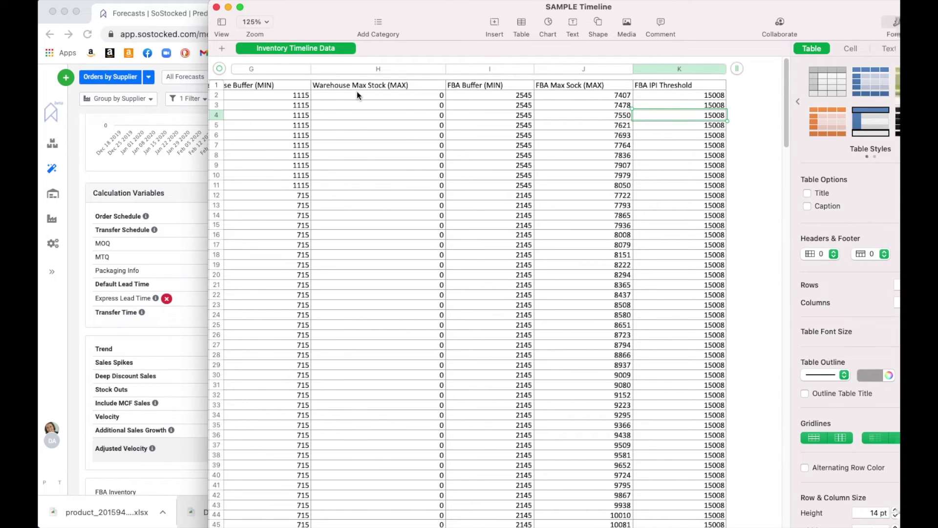
click(217, 7)
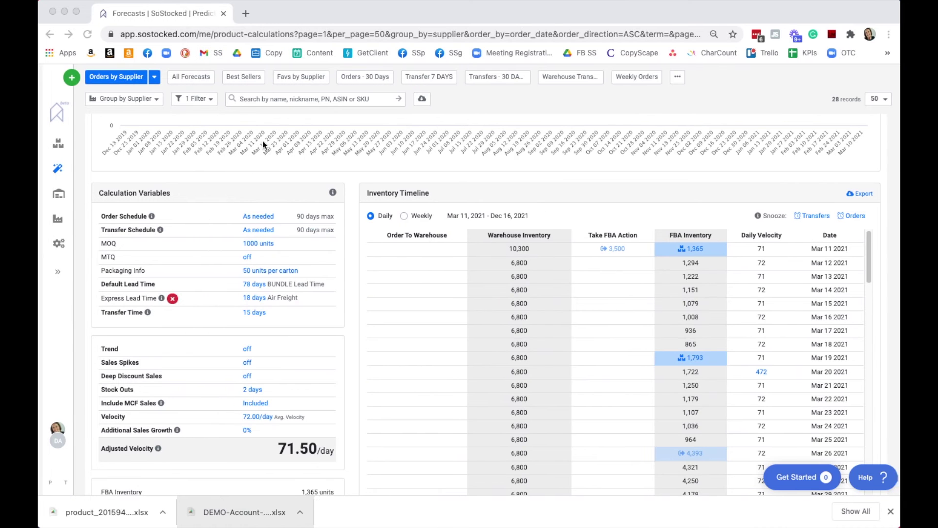
Show the Drafts saved view of the Purchase Orders list.
click(52, 146)
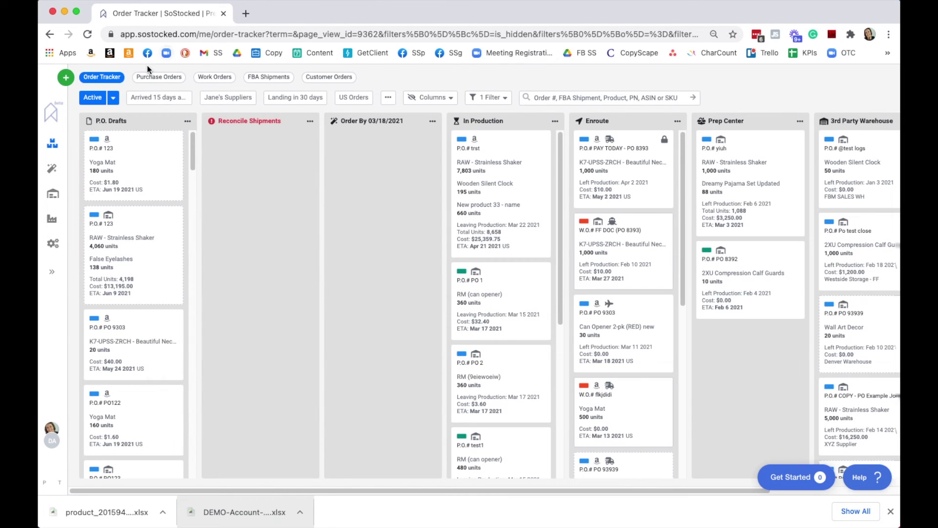
click(151, 78)
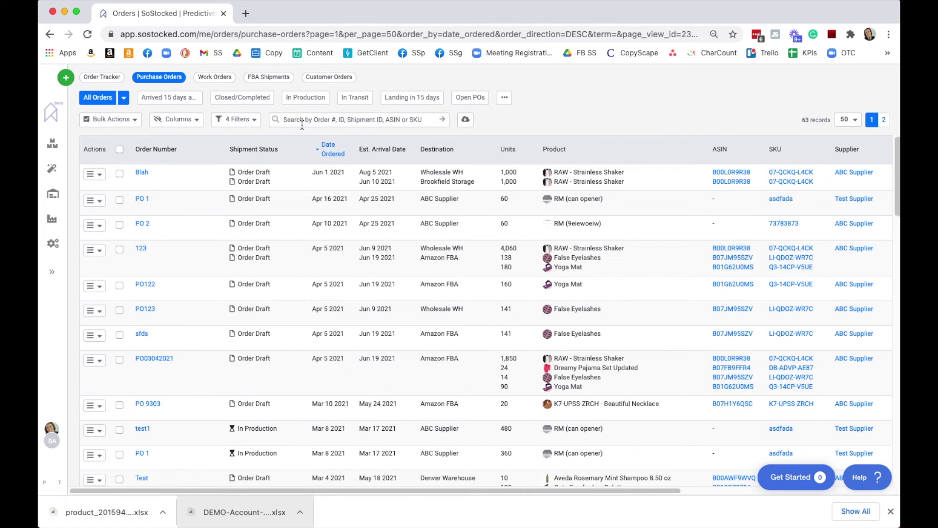
click(227, 120)
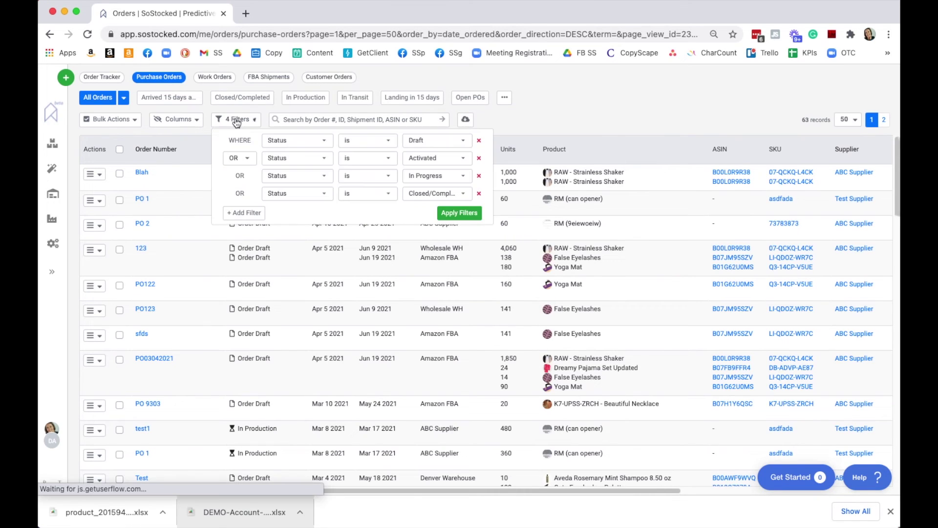
click(123, 97)
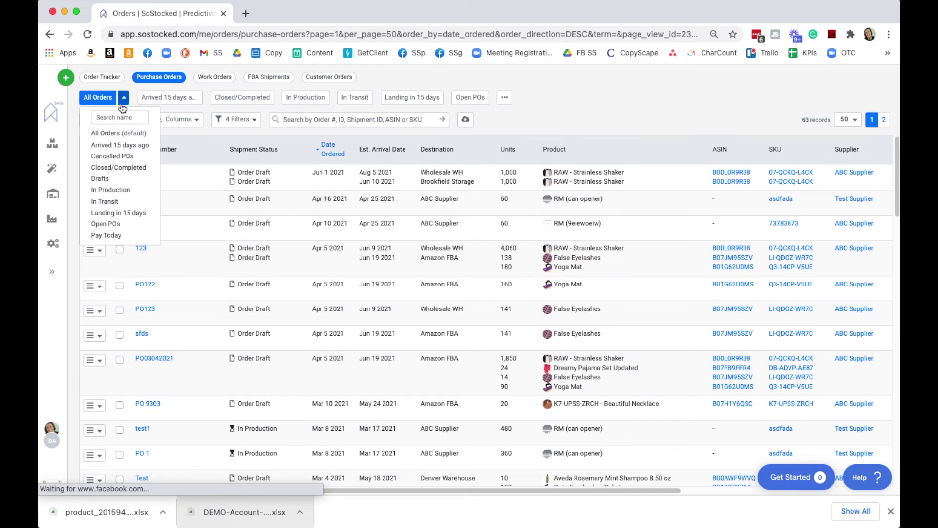
click(99, 179)
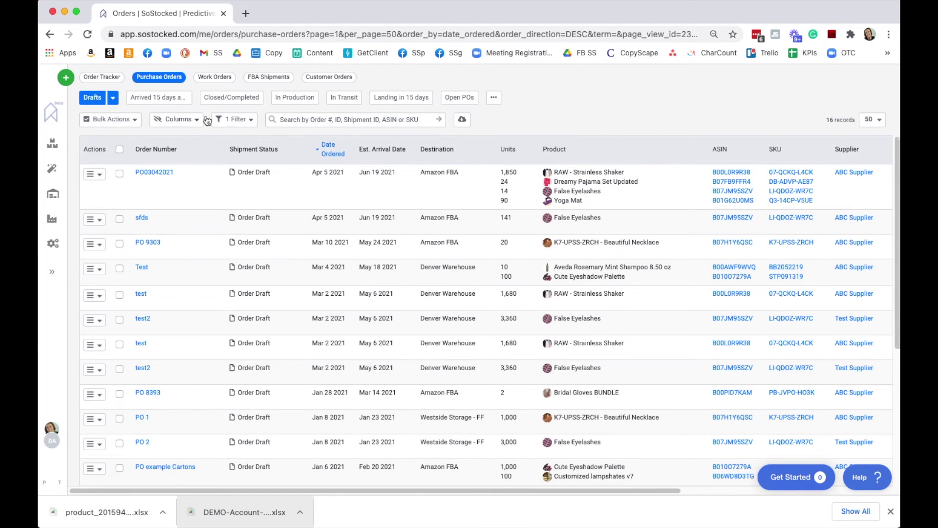
Review the Status is Draft filter without changes, then export the draft orders to Excel.
click(237, 119)
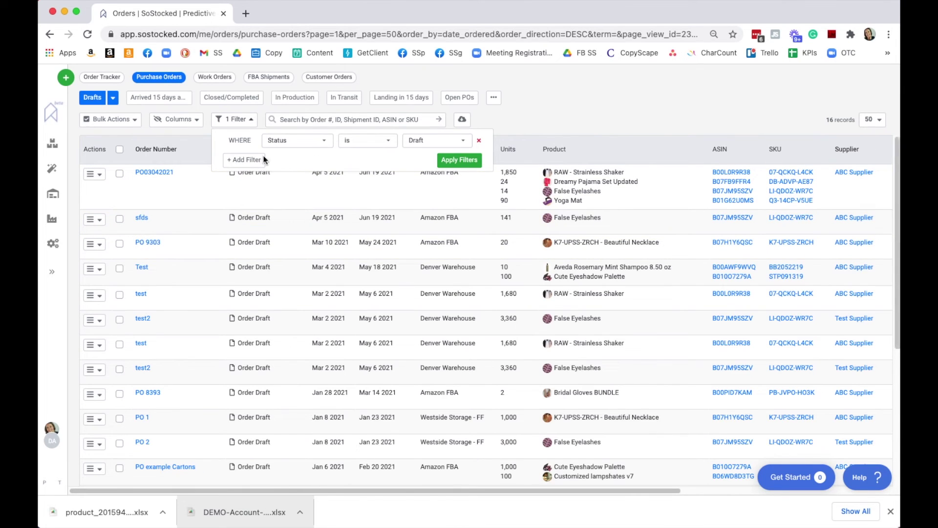
click(244, 160)
click(292, 159)
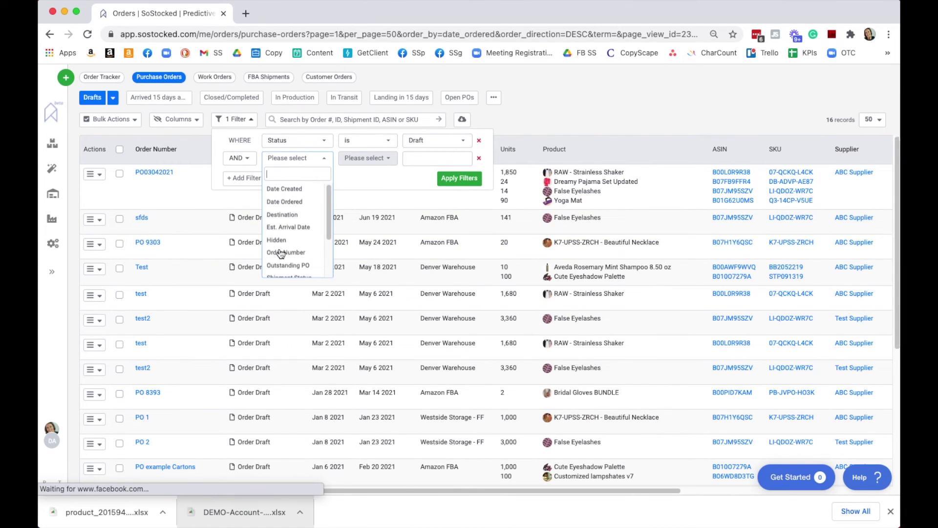
click(559, 119)
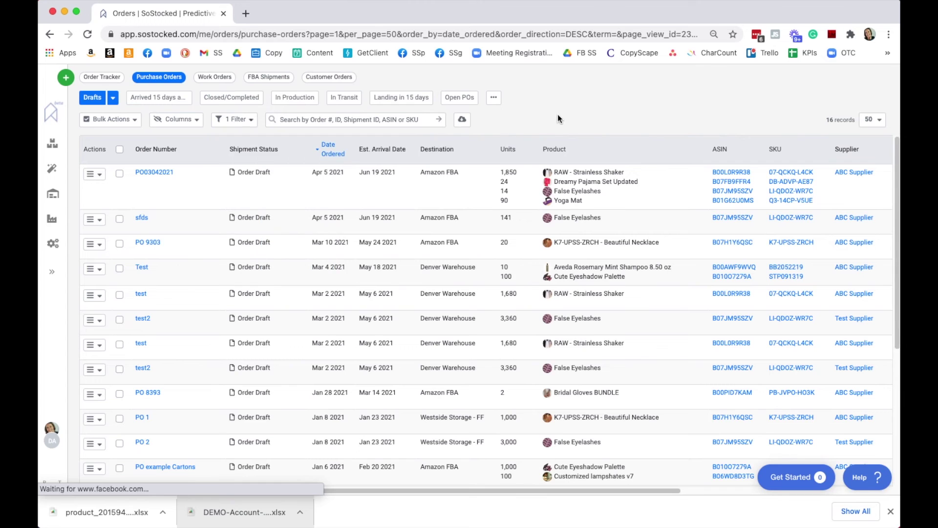
click(463, 119)
click(646, 93)
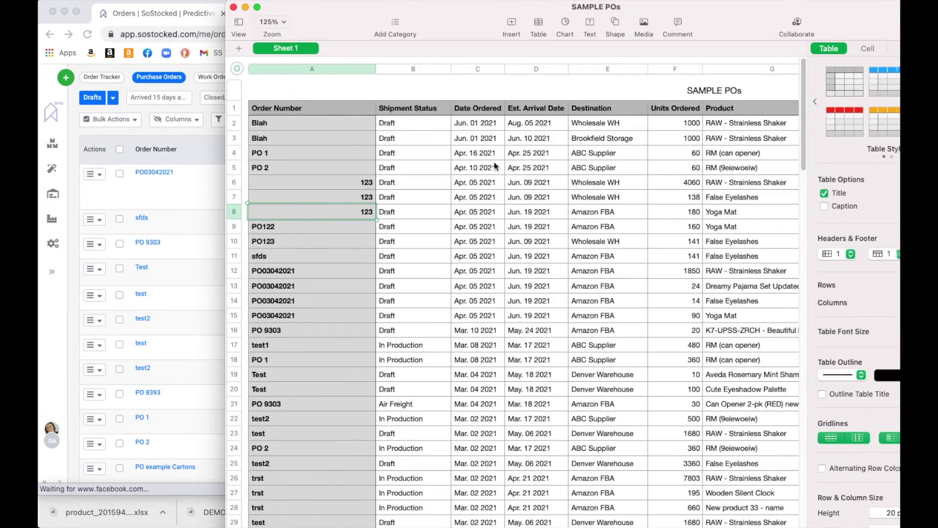
Scroll through the SAMPLE POs sheet in Numbers and select the order number in A2.
scroll(467, 203, right, 1)
scroll(468, 201, left, 1)
scroll(521, 175, down, 5)
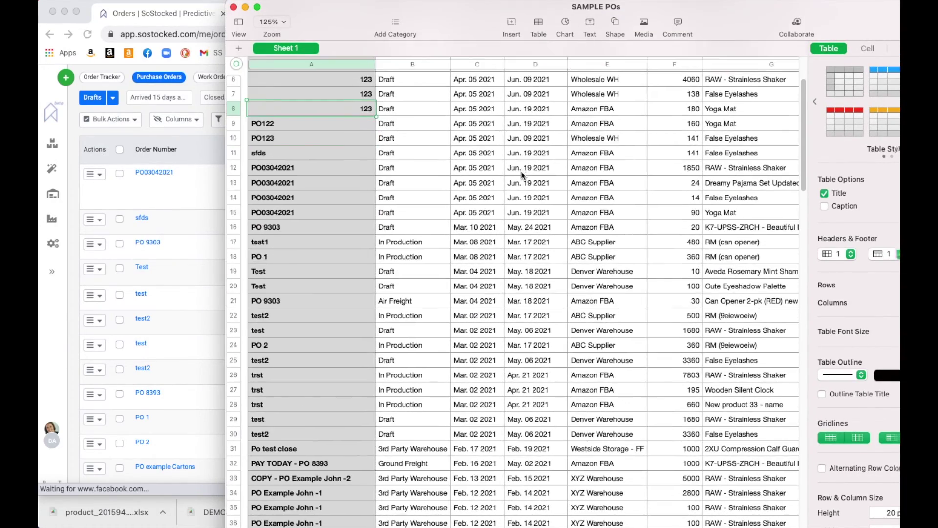
scroll(400, 253, up, 5)
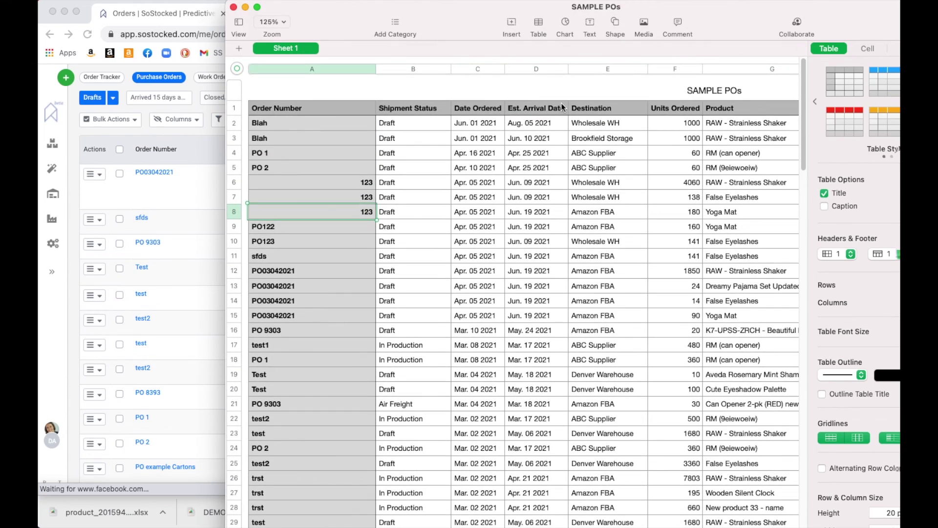
scroll(561, 103, right, 2)
scroll(664, 113, left, 2)
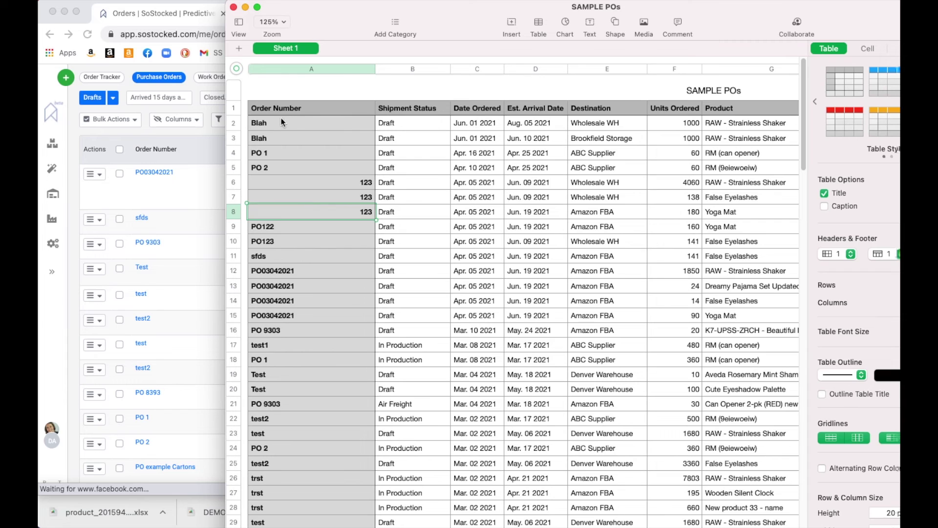
click(280, 123)
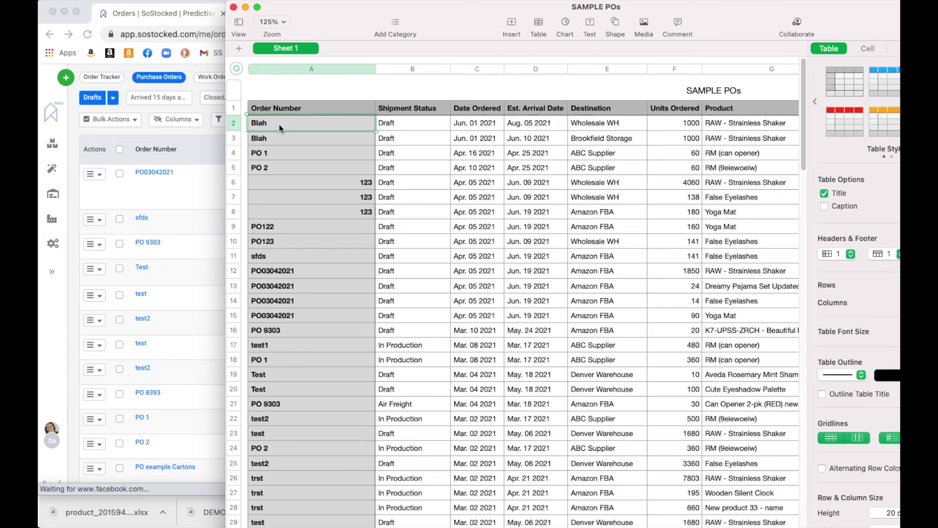
Browse the Work Orders, FBA Shipments and Customer Orders lists, then open Settings' Bulk Export/Import page.
click(234, 7)
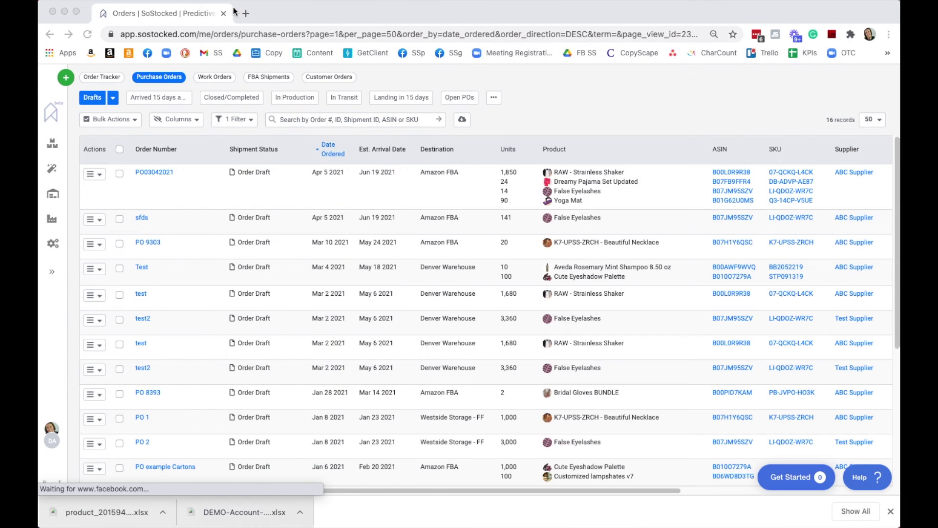
click(205, 77)
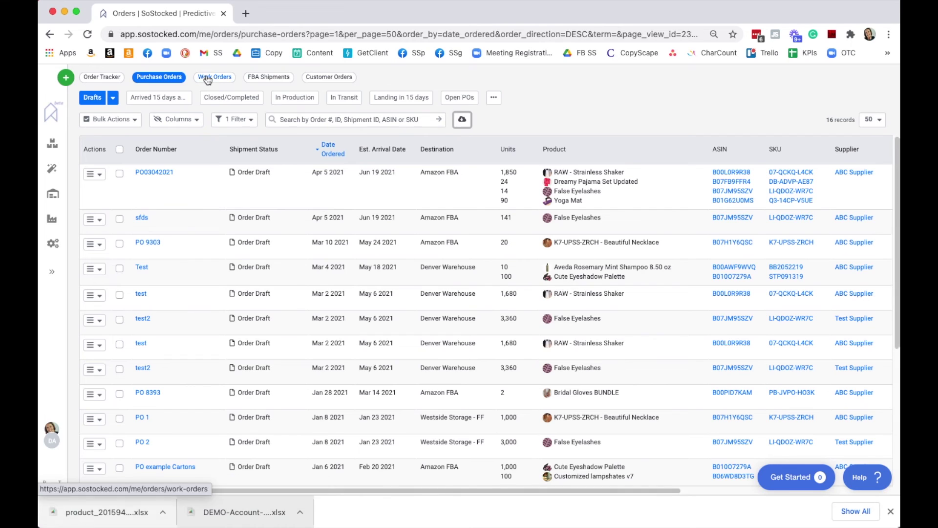
click(208, 79)
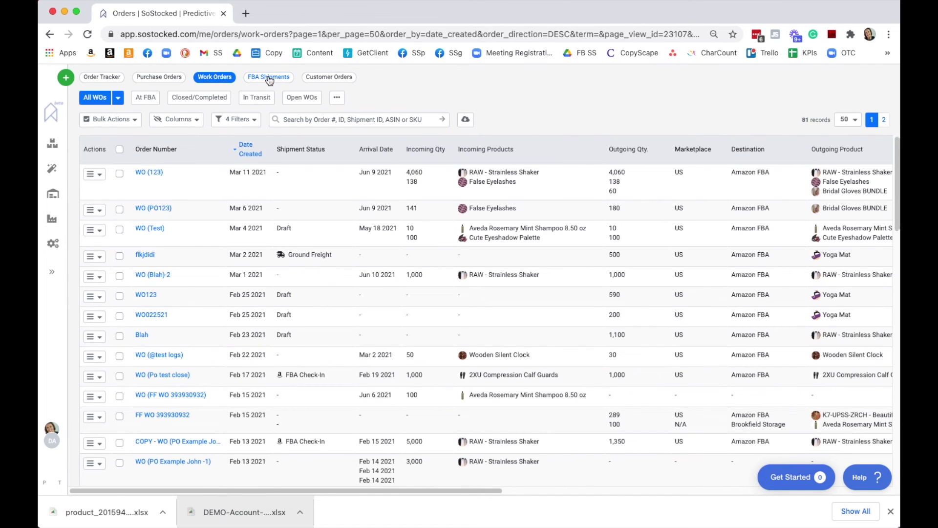
click(269, 79)
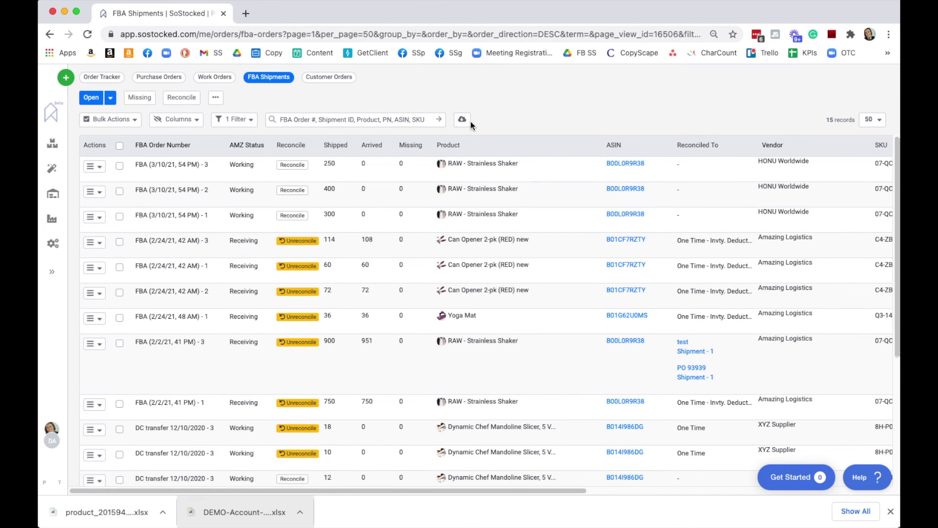
click(332, 81)
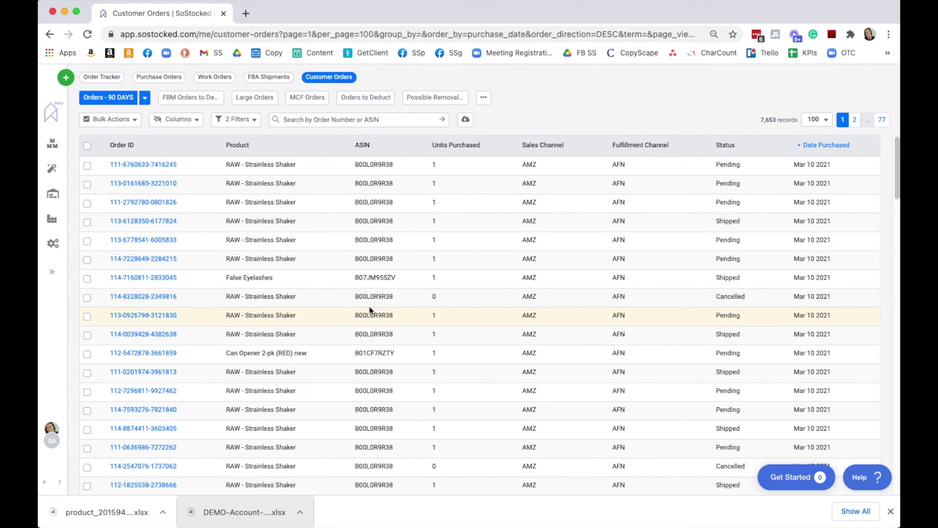
click(51, 245)
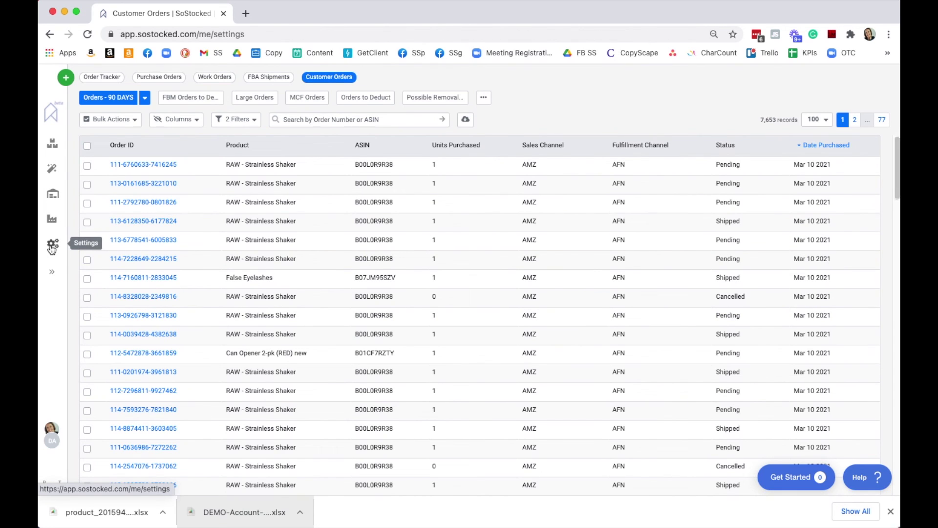
click(182, 141)
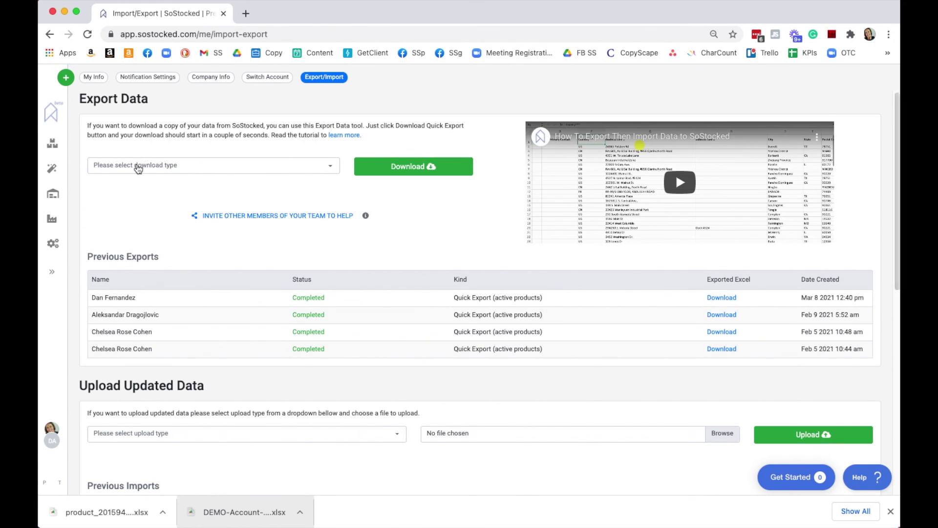
Preview the export download types without choosing one, then go to the Inventory page.
click(254, 166)
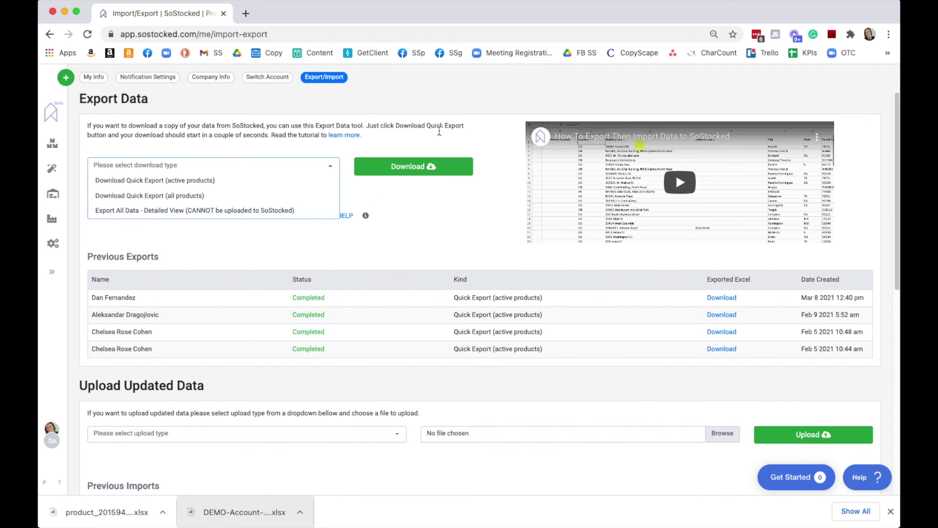
click(428, 242)
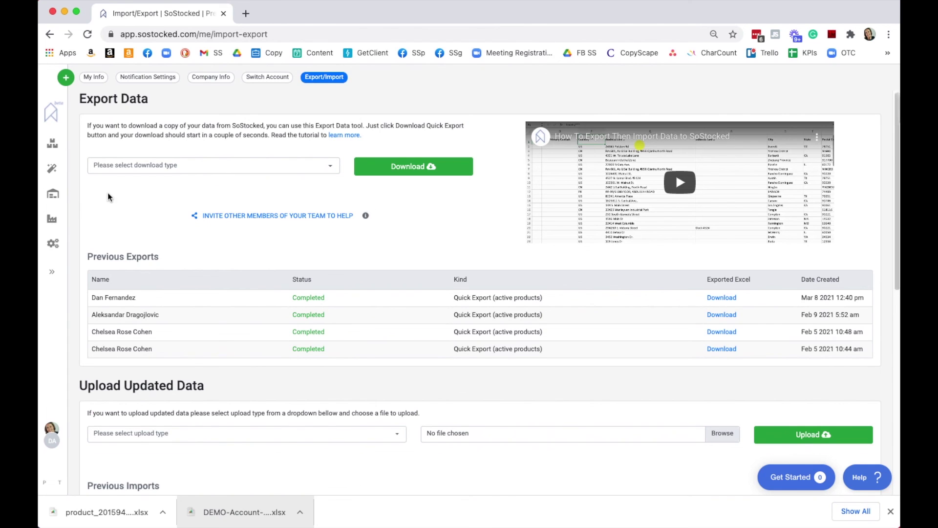
click(53, 195)
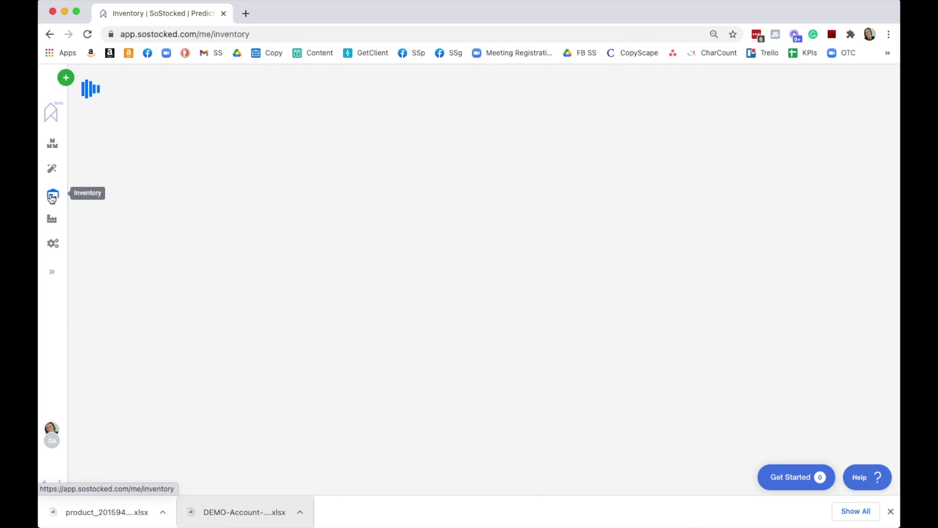